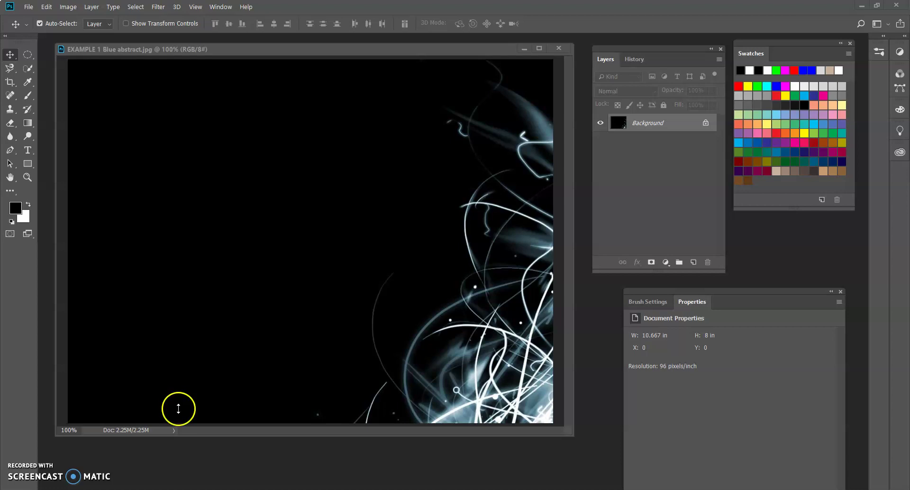
Step: Create a new 1080 x 720 pixel document at 72 pixels/inch in RGB Color with a white background
{"action": "left_click", "coordinate": [28, 8]}
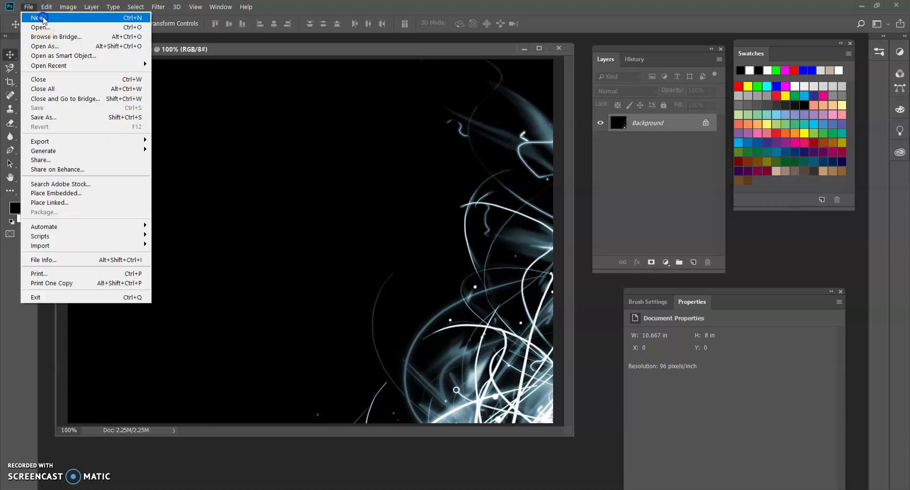
{"action": "left_click", "coordinate": [39, 18]}
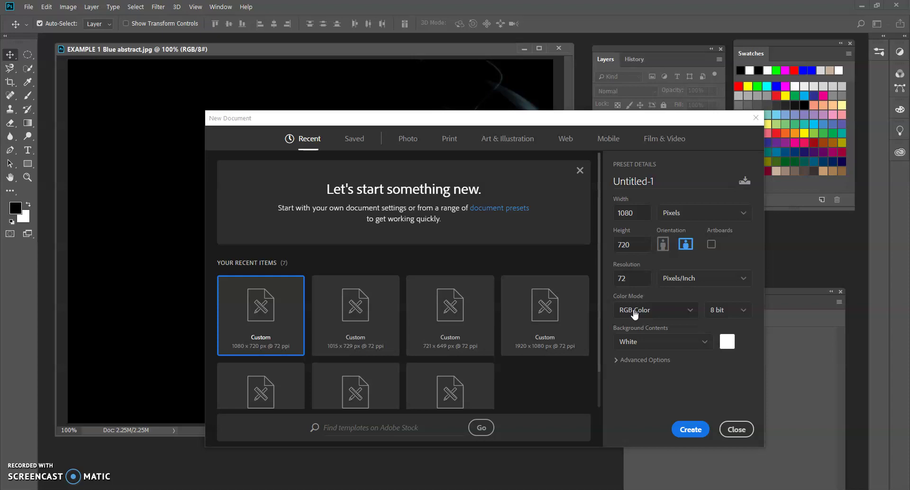
{"action": "left_click", "coordinate": [691, 429]}
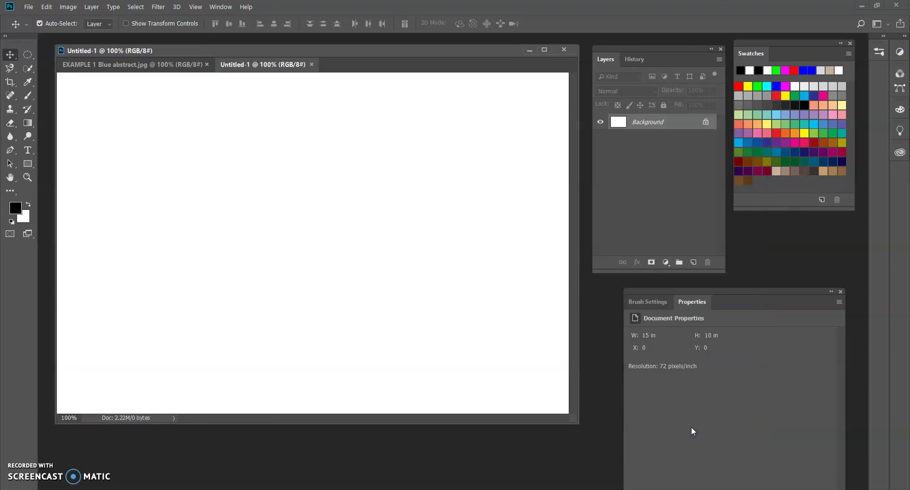
Step: Float the new document in its own window, enlarge the window slightly and place it beside the Layers panel
{"action": "left_click_drag", "start_coordinate": [267, 65], "coordinate": [124, 75]}
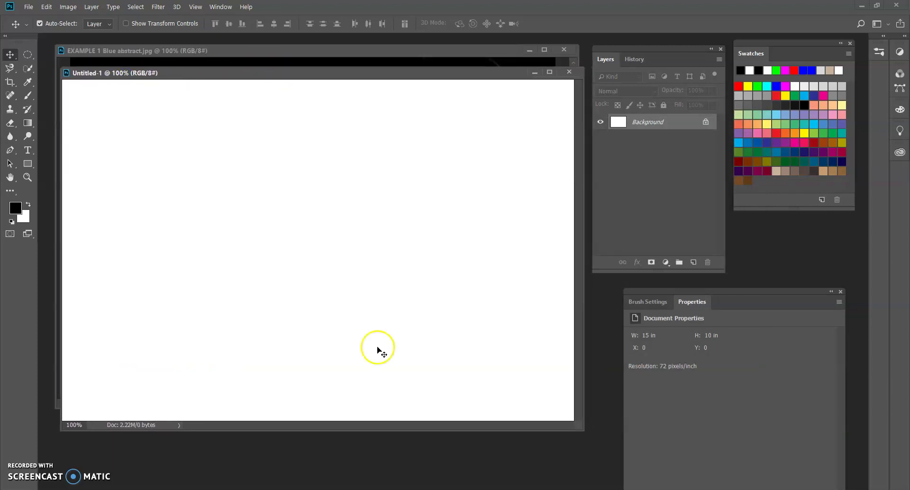
{"action": "left_click_drag", "start_coordinate": [582, 429], "coordinate": [592, 444]}
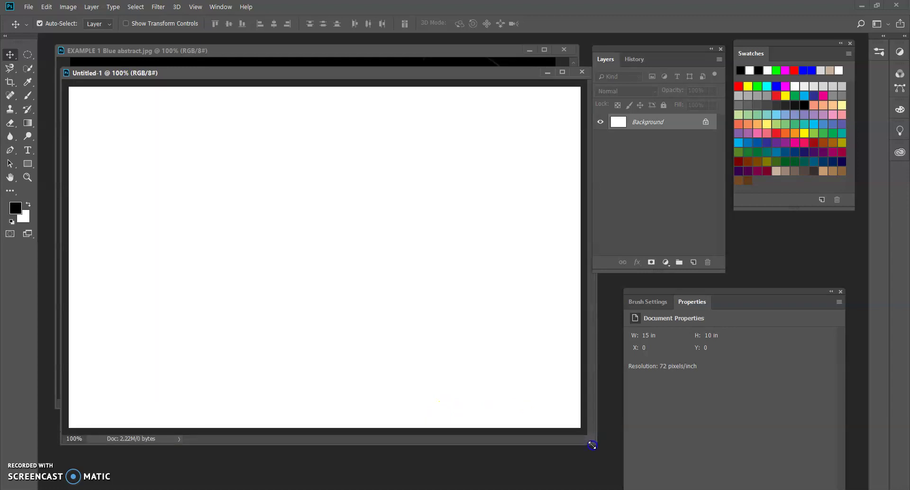
{"action": "left_click_drag", "start_coordinate": [373, 72], "coordinate": [363, 71]}
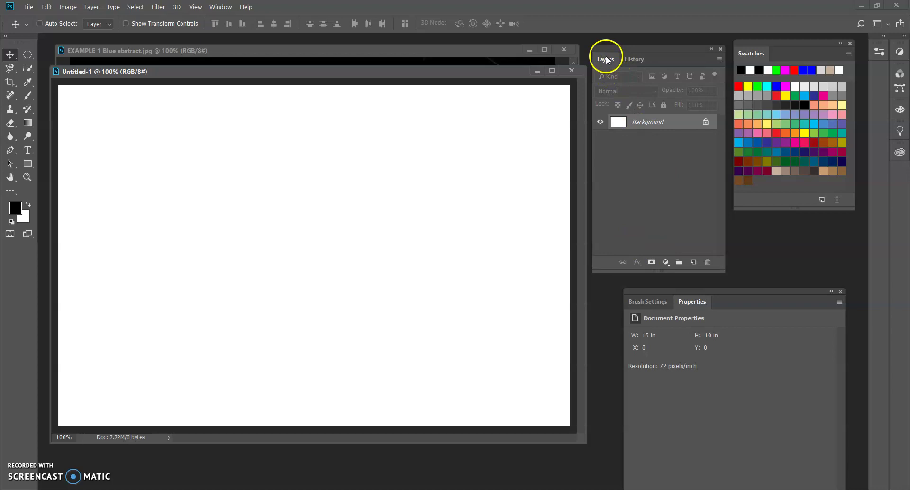
Step: Start a Solid Color fill layer above the background and move its color picker clear of the upper canvas
{"action": "left_click", "coordinate": [667, 262]}
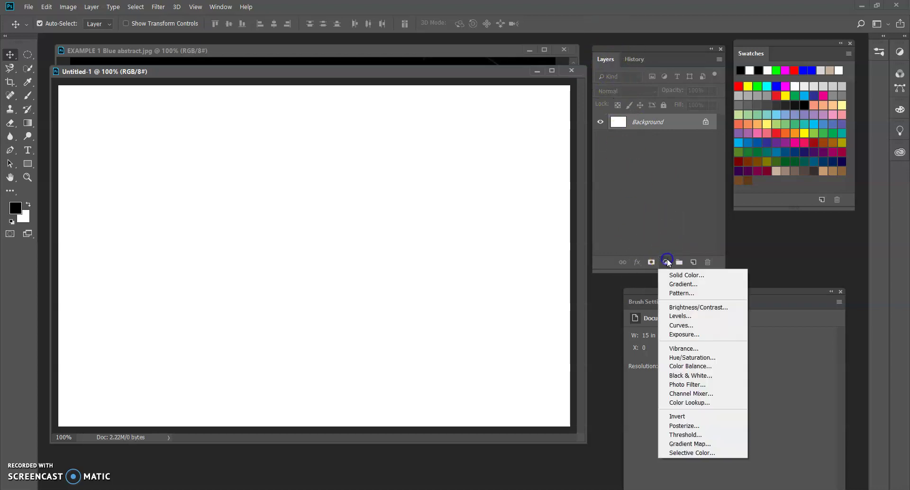
{"action": "left_click", "coordinate": [669, 275]}
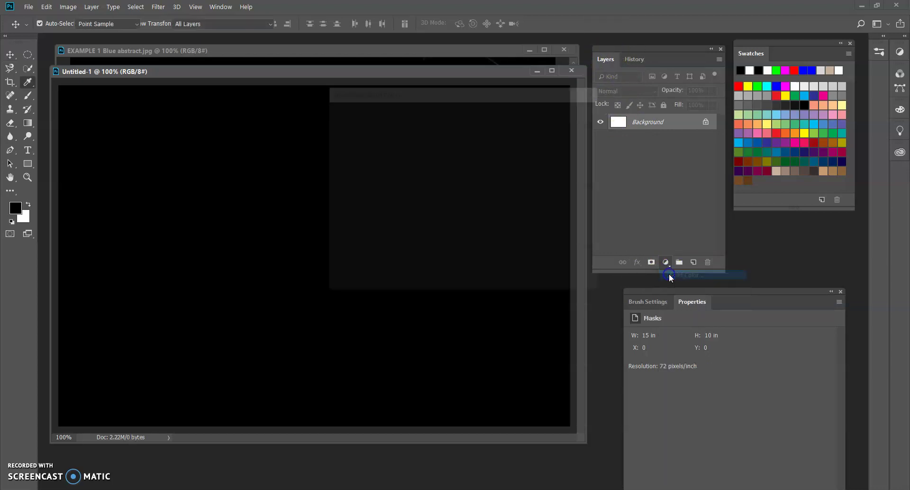
{"action": "left_click_drag", "start_coordinate": [451, 98], "coordinate": [458, 155]}
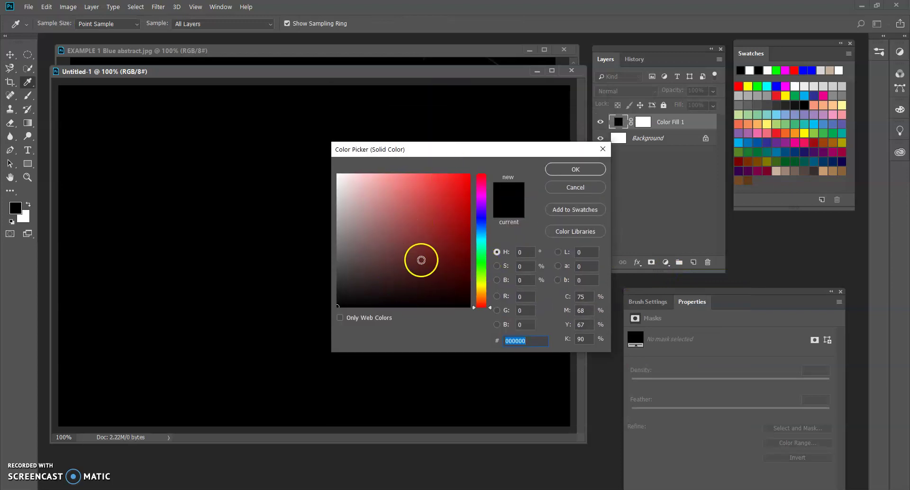
Step: Try out dark red, purple, yellow and bright green as the fill layer's color
{"action": "left_click", "coordinate": [418, 260]}
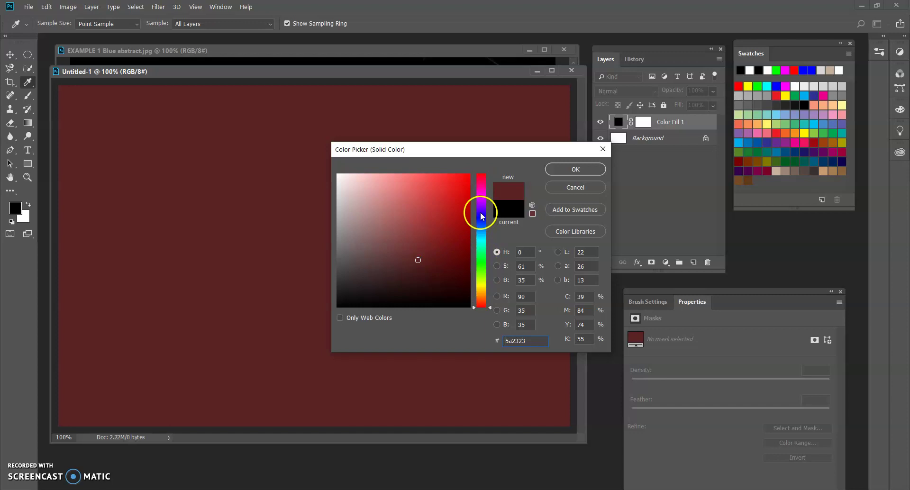
{"action": "left_click", "coordinate": [482, 220]}
{"action": "left_click", "coordinate": [481, 196]}
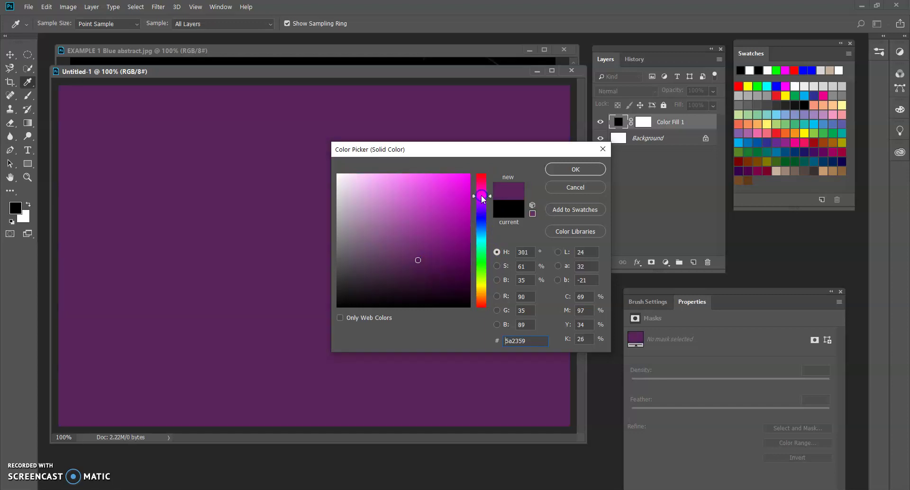
{"action": "left_click", "coordinate": [483, 287]}
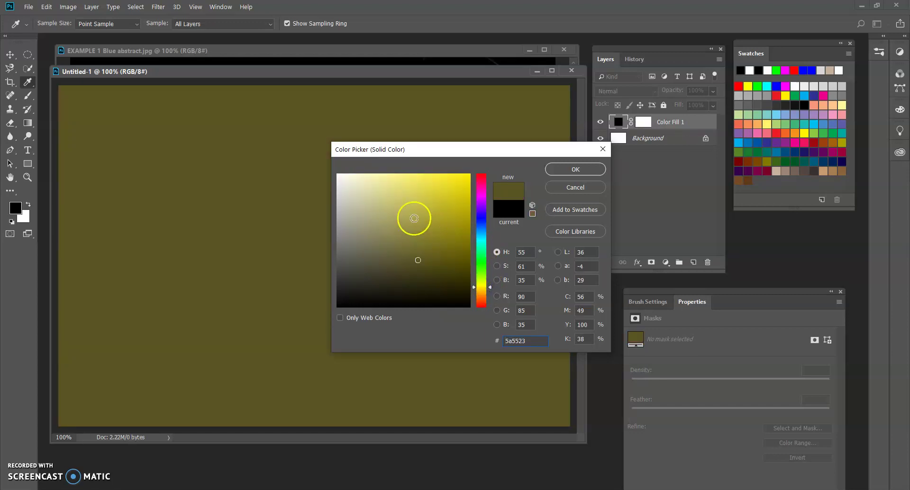
{"action": "left_click", "coordinate": [463, 179]}
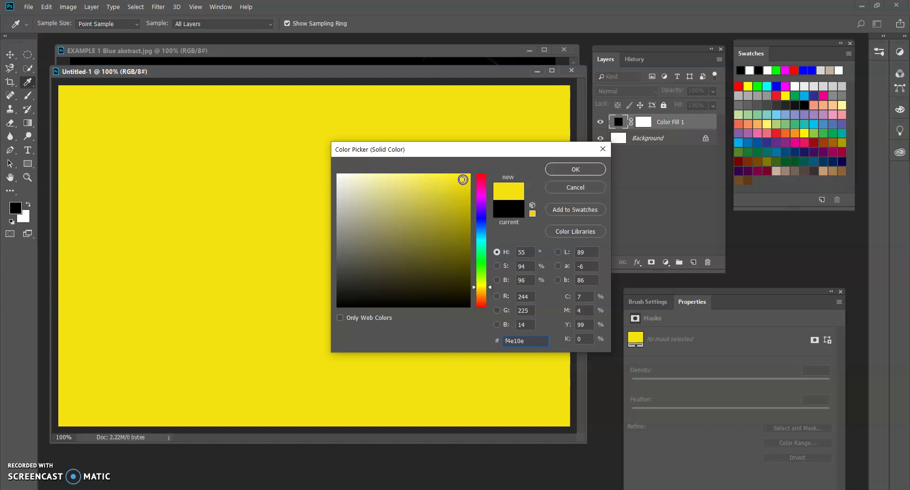
{"action": "left_click", "coordinate": [481, 262]}
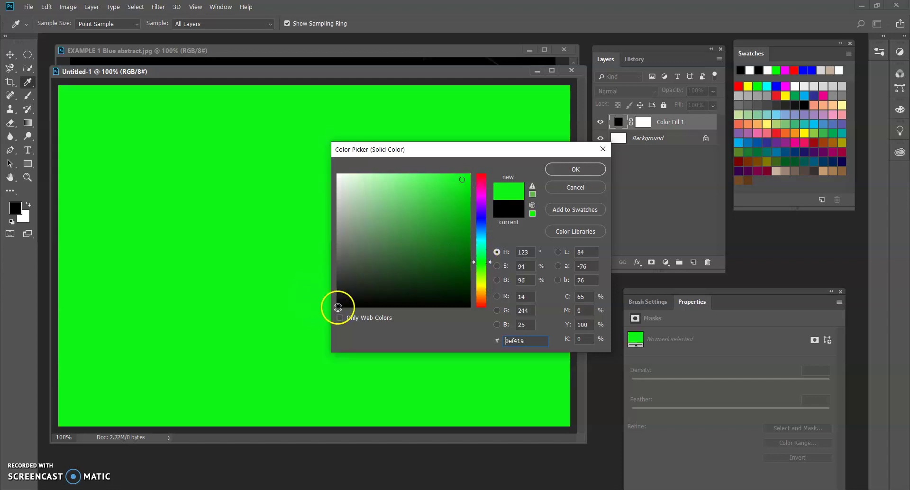
Step: Set the fill layer's color to black (000000) and add a new empty layer above it
{"action": "left_click", "coordinate": [337, 306]}
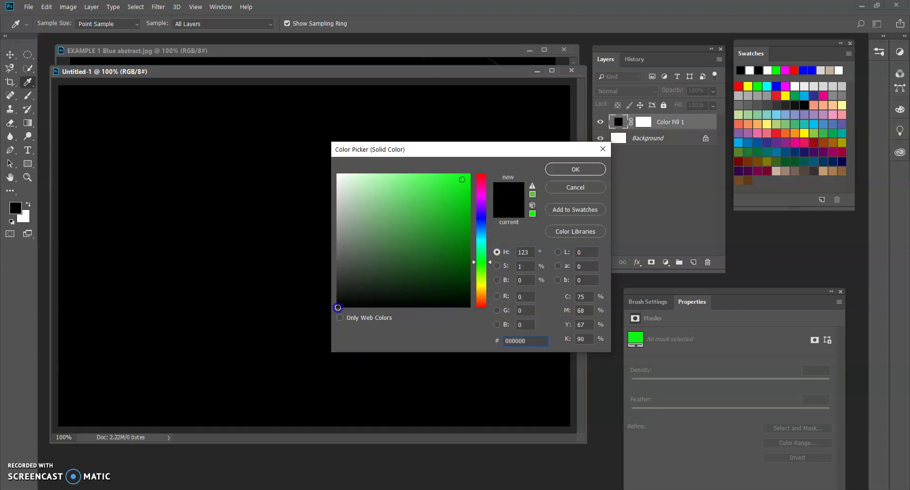
{"action": "left_click", "coordinate": [588, 169]}
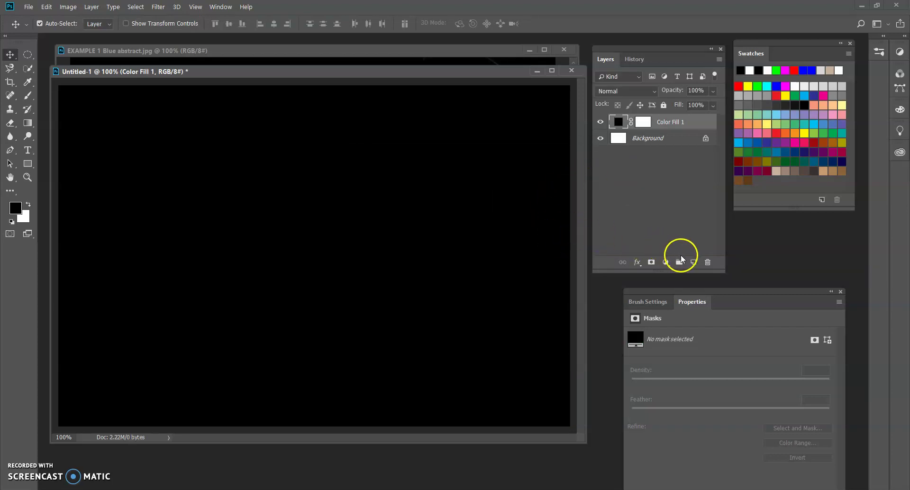
{"action": "left_click", "coordinate": [693, 263]}
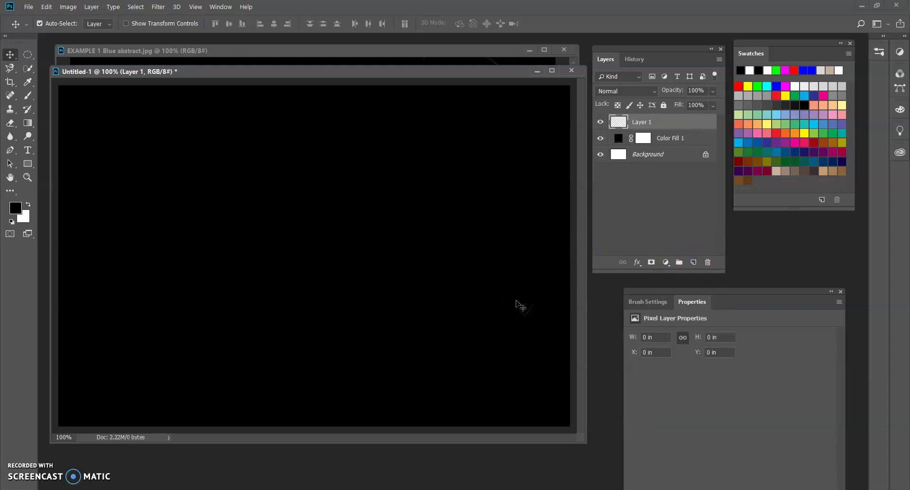
Step: Paint a black freehand stroke across the middle of the new layer with the 125 px Brush tool
{"action": "left_click", "coordinate": [497, 304]}
{"action": "key", "text": "b"}
{"action": "mouse_move", "coordinate": [497, 303]}
{"action": "left_mouse_down"}
{"action": "mouse_move", "coordinate": [474, 276]}
{"action": "mouse_move", "coordinate": [319, 280]}
{"action": "mouse_move", "coordinate": [270, 232]}
{"action": "mouse_move", "coordinate": [271, 204]}
{"action": "left_mouse_up"}
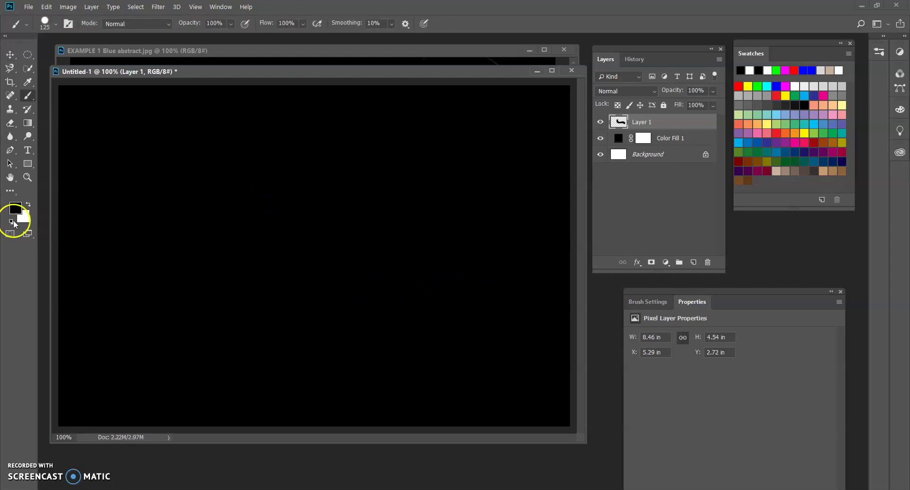
Step: Choose pure green as the foreground color, paint a thick test stroke on the canvas and undo it
{"action": "left_click", "coordinate": [757, 86]}
{"action": "mouse_move", "coordinate": [496, 314]}
{"action": "left_mouse_down"}
{"action": "mouse_move", "coordinate": [422, 264]}
{"action": "mouse_move", "coordinate": [347, 253]}
{"action": "mouse_move", "coordinate": [321, 214]}
{"action": "left_mouse_up"}
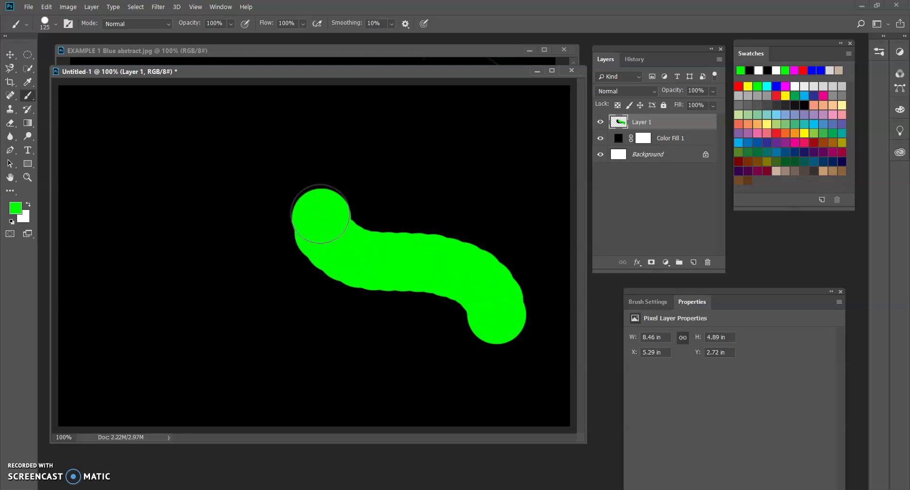
{"action": "key", "text": "ctrl+z"}
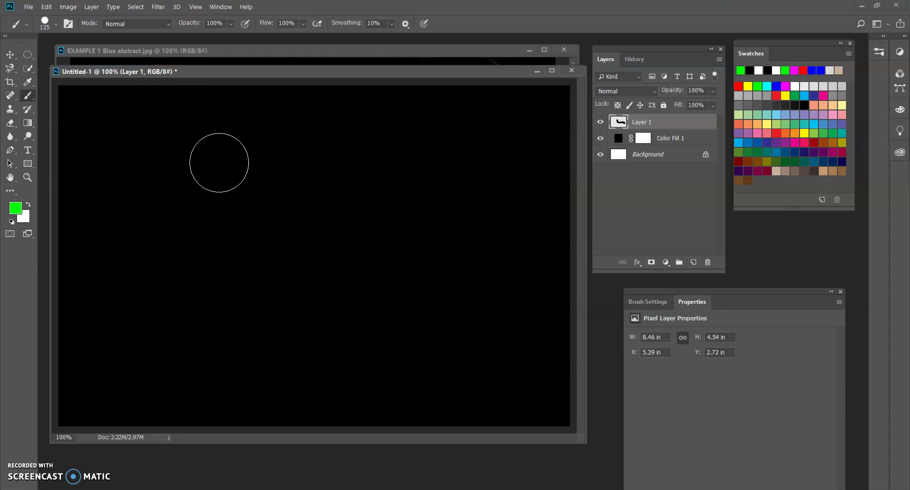
Step: Reduce the brush size to 40 px and lower its hardness to a soft edge
{"action": "key", "text": "bracketleft"}
{"action": "key", "text": "bracketleft"}
{"action": "key", "text": "bracketleft"}
{"action": "key", "text": "bracketleft"}
{"action": "key", "text": "bracketleft"}
{"action": "key", "text": "bracketleft"}
{"action": "key", "text": "bracketleft"}
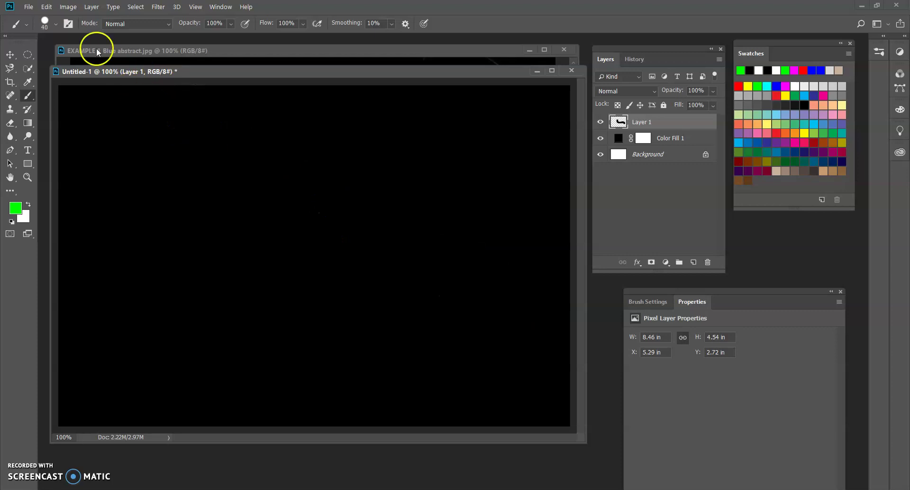
{"action": "left_click", "coordinate": [56, 23]}
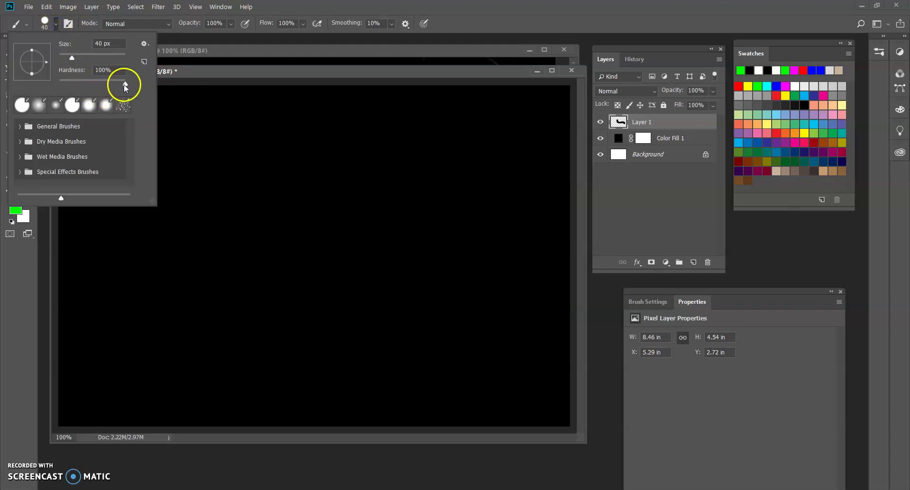
{"action": "left_click_drag", "start_coordinate": [125, 84], "coordinate": [62, 87]}
Step: Paint test strokes across the canvas with the soft green brush and undo each one
{"action": "mouse_move", "coordinate": [197, 152]}
{"action": "left_mouse_down"}
{"action": "mouse_move", "coordinate": [241, 165]}
{"action": "mouse_move", "coordinate": [325, 252]}
{"action": "mouse_move", "coordinate": [370, 247]}
{"action": "left_mouse_up"}
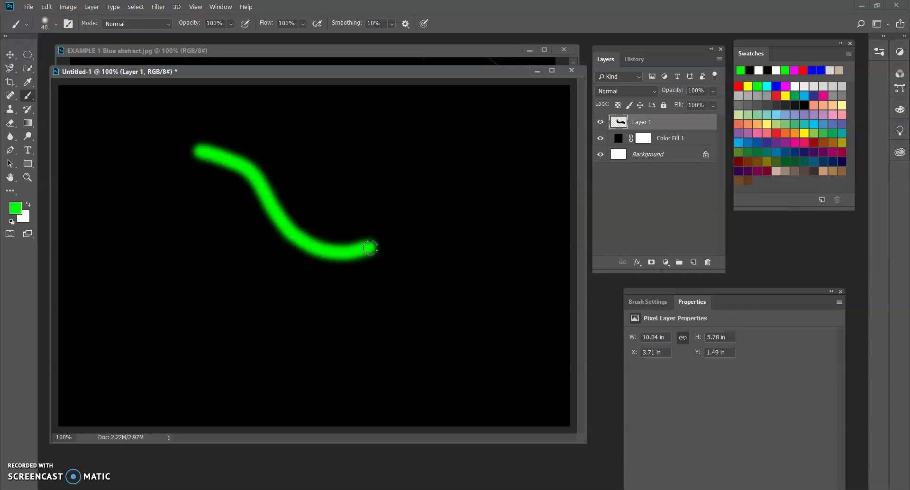
{"action": "key", "text": "ctrl+z"}
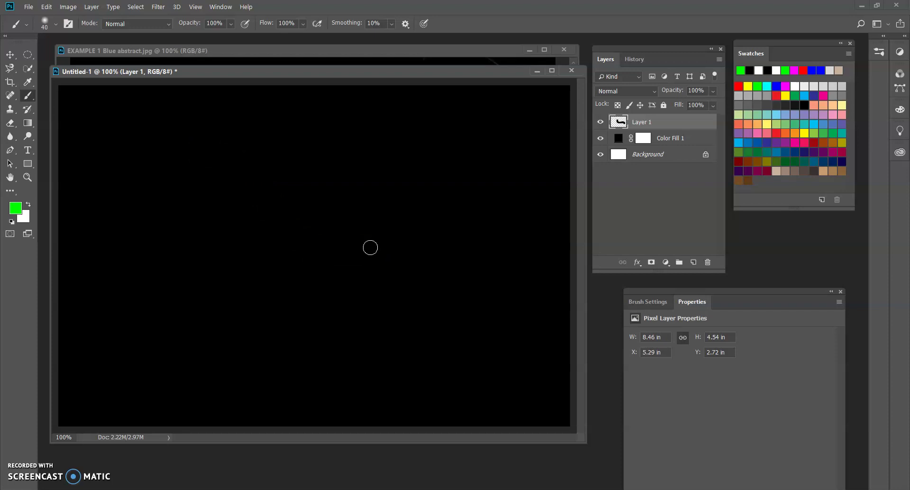
{"action": "mouse_move", "coordinate": [397, 294]}
{"action": "left_mouse_down"}
{"action": "mouse_move", "coordinate": [324, 236]}
{"action": "mouse_move", "coordinate": [273, 156]}
{"action": "left_mouse_up"}
{"action": "key", "text": "ctrl+z"}
Step: Draw a three-point S-curved path with the Pen tool from below the canvas's lower-right edge up into its upper-right area
{"action": "key", "text": "p"}
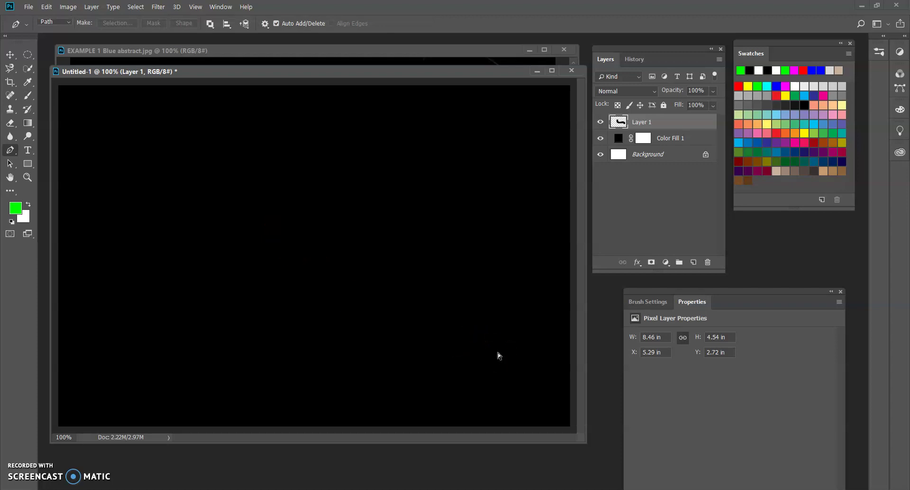
{"action": "key", "text": "ctrl+minus"}
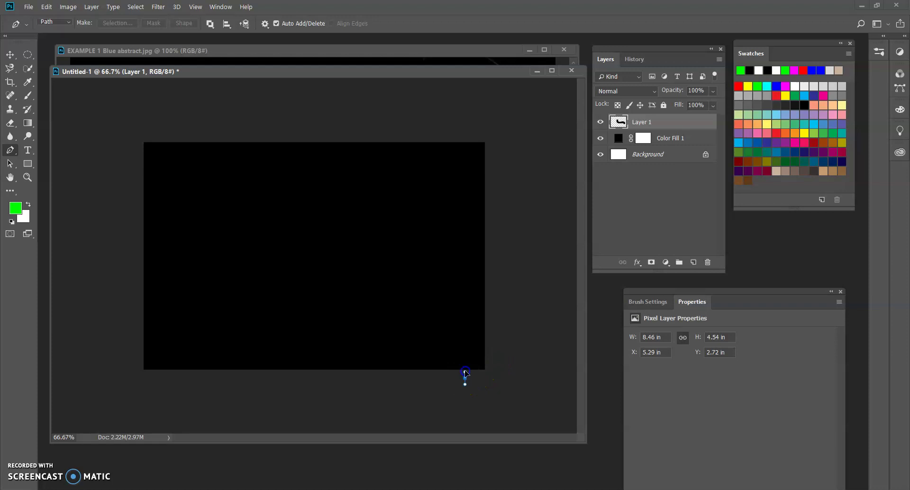
{"action": "left_click_drag", "start_coordinate": [472, 348], "coordinate": [469, 357]}
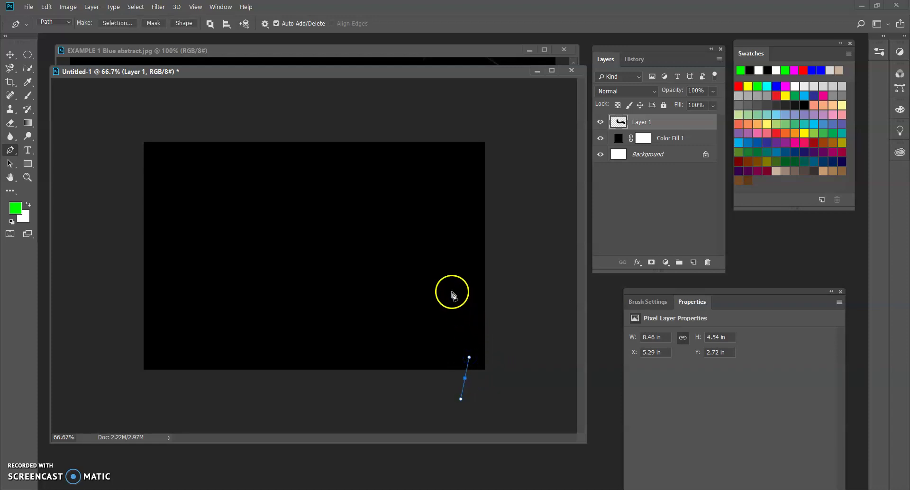
{"action": "left_click_drag", "start_coordinate": [444, 287], "coordinate": [417, 270]}
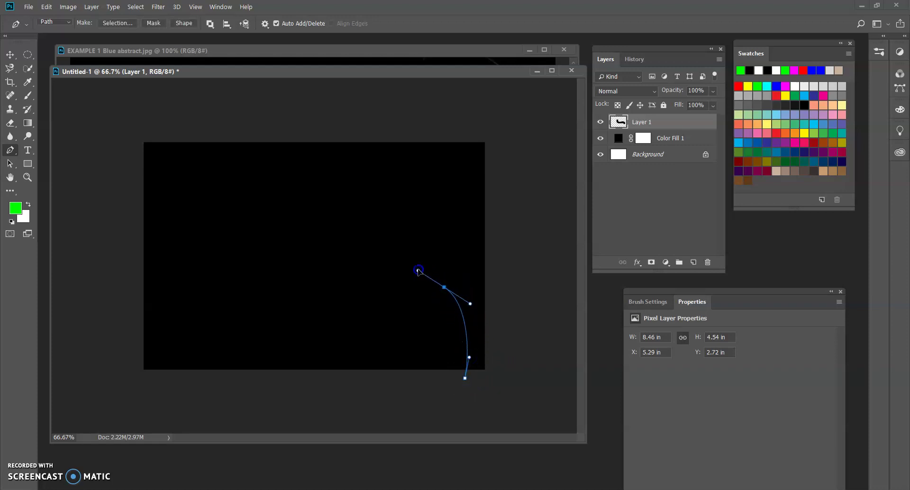
{"action": "left_click_drag", "start_coordinate": [401, 204], "coordinate": [409, 168]}
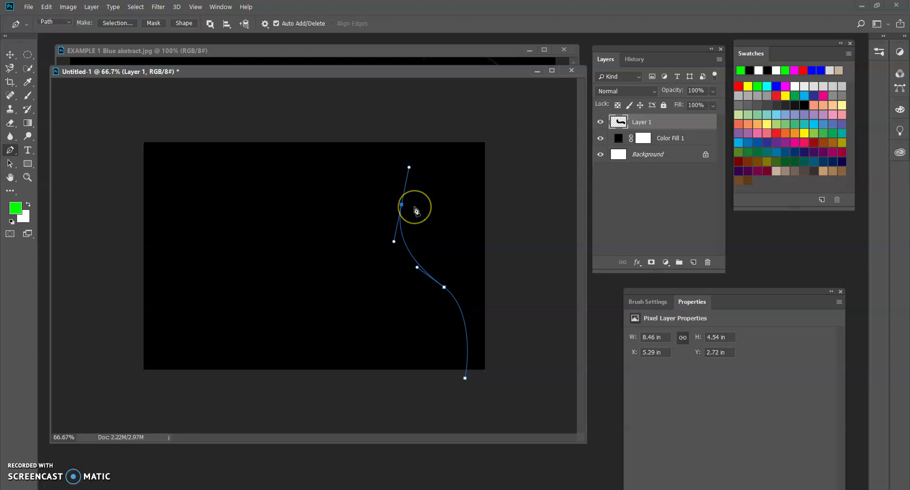
{"action": "left_click_drag", "start_coordinate": [415, 211], "coordinate": [416, 228]}
Step: Stroke the S-curved path with the Brush tool using Simulate Pressure, and dismiss the path
{"action": "right_click", "coordinate": [416, 228]}
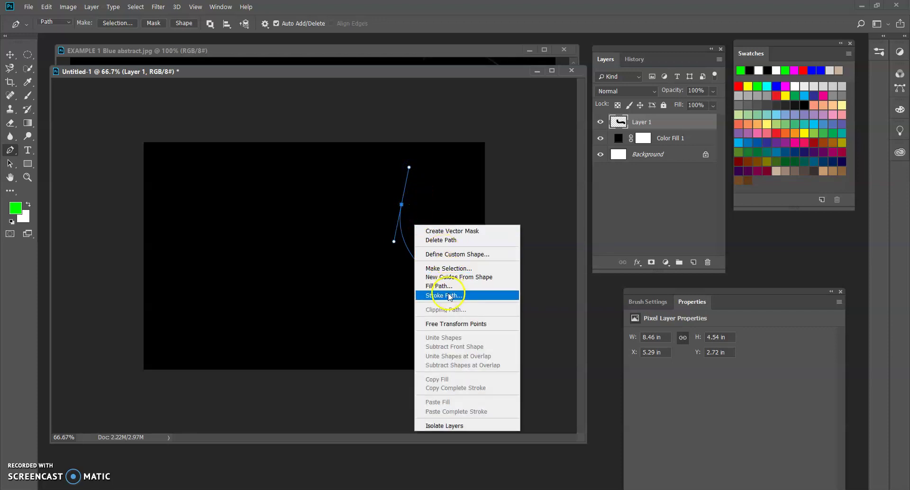
{"action": "left_click", "coordinate": [450, 290]}
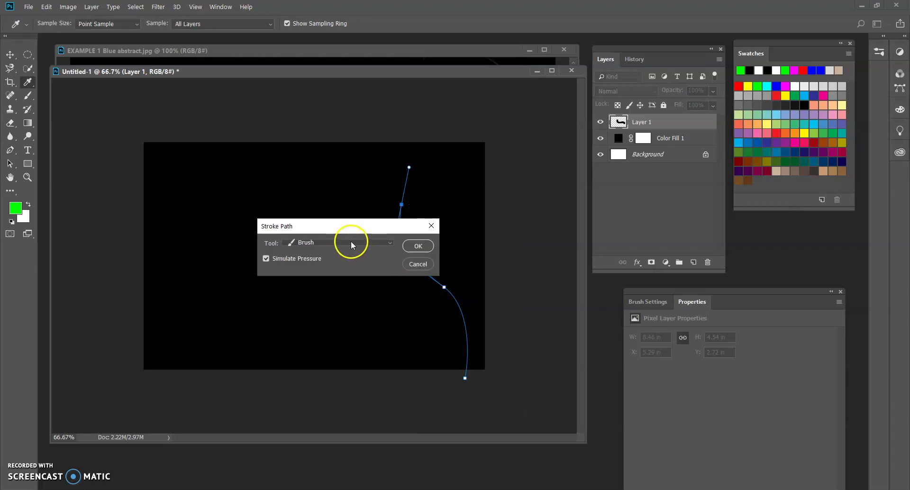
{"action": "left_click", "coordinate": [295, 257]}
{"action": "left_click", "coordinate": [417, 245]}
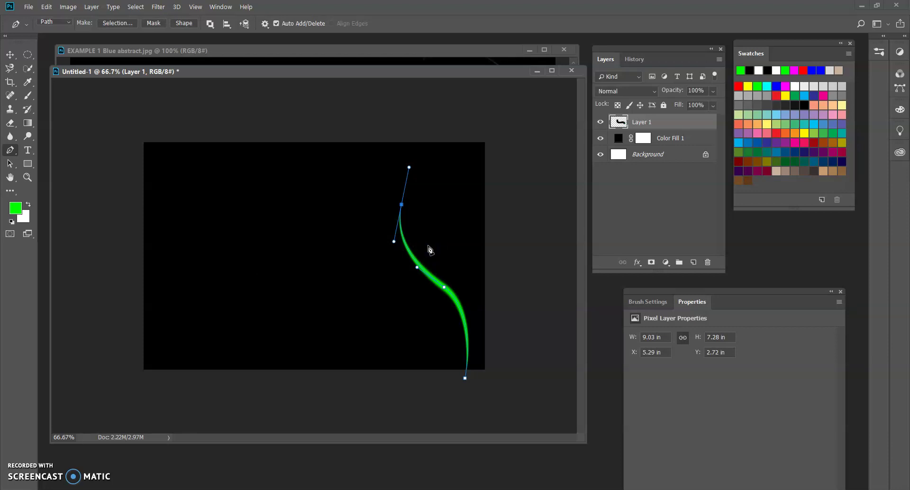
{"action": "key", "text": "Return"}
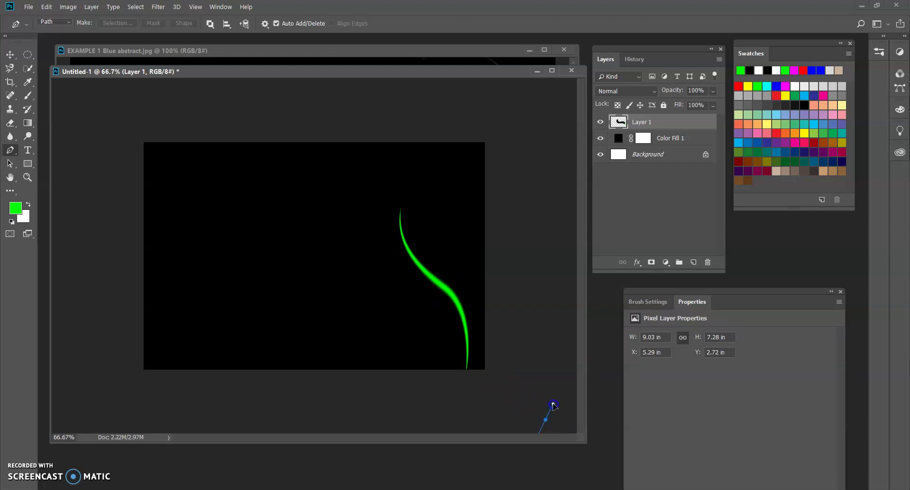
Step: Draw a four-point curved path with the Pen tool from outside the canvas's lower-right corner, leftward across the green curve and up into the canvas
{"action": "left_click_drag", "start_coordinate": [553, 405], "coordinate": [553, 404]}
{"action": "left_click_drag", "start_coordinate": [536, 352], "coordinate": [521, 338]}
{"action": "left_click_drag", "start_coordinate": [438, 334], "coordinate": [394, 324]}
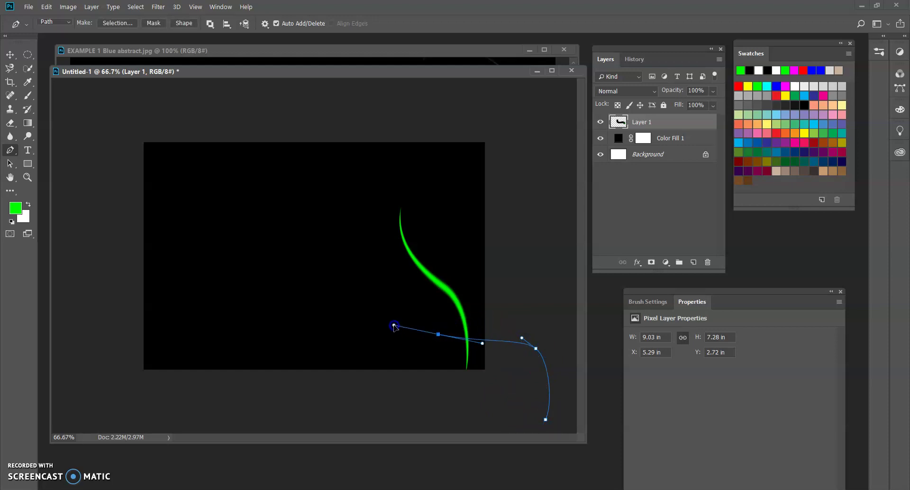
{"action": "left_click_drag", "start_coordinate": [367, 267], "coordinate": [361, 246]}
Step: Stroke the second curved path with the Brush tool using Simulate Pressure, and dismiss the path
{"action": "right_click", "coordinate": [400, 294]}
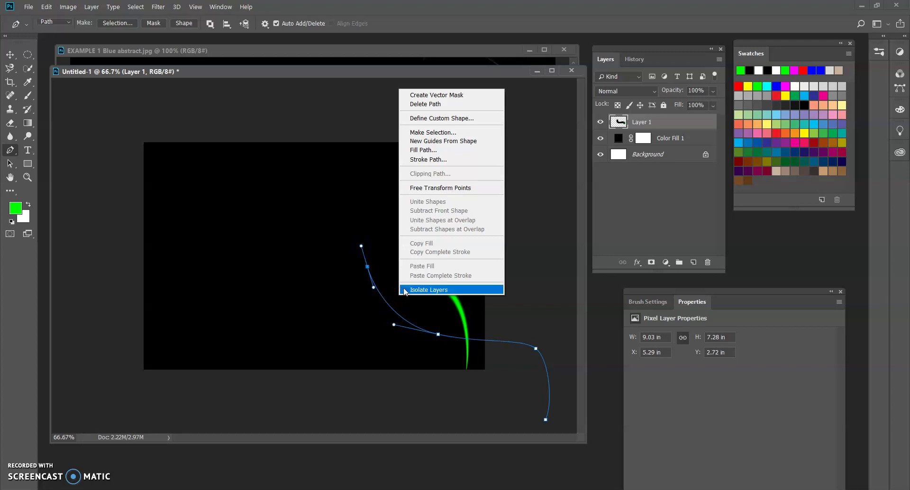
{"action": "left_click", "coordinate": [414, 161]}
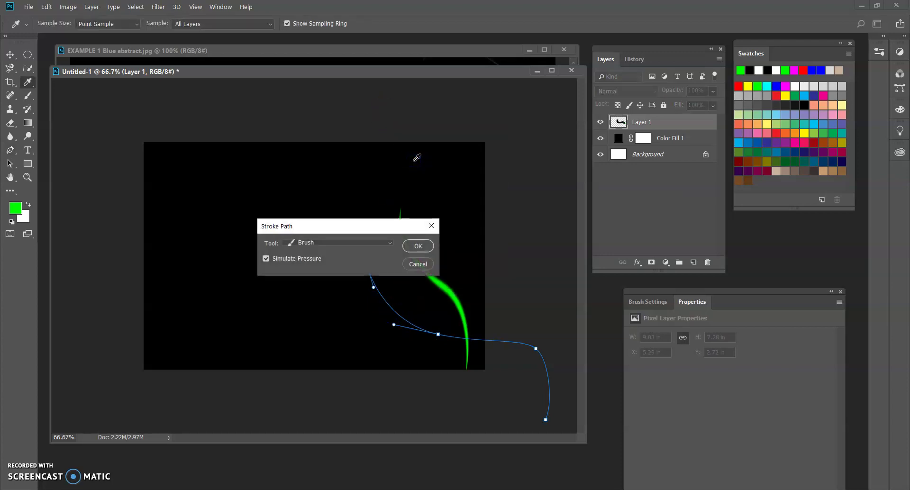
{"action": "key", "text": "Return"}
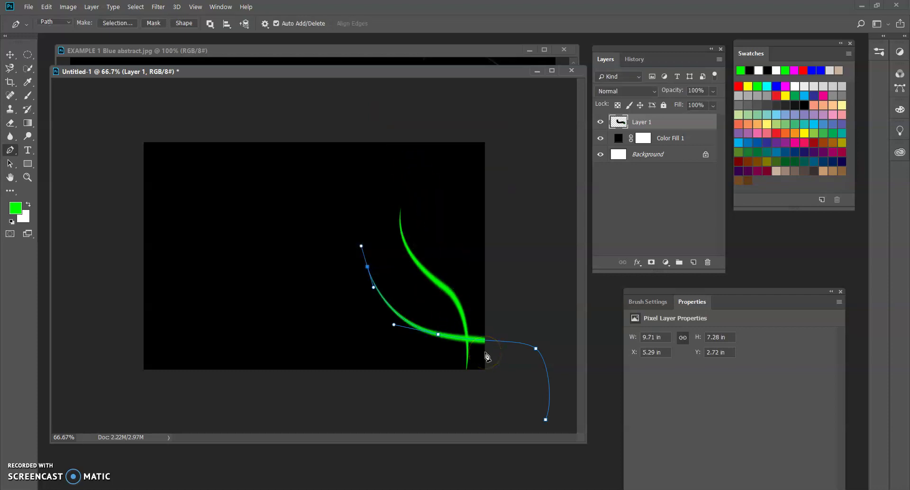
{"action": "key", "text": "Return"}
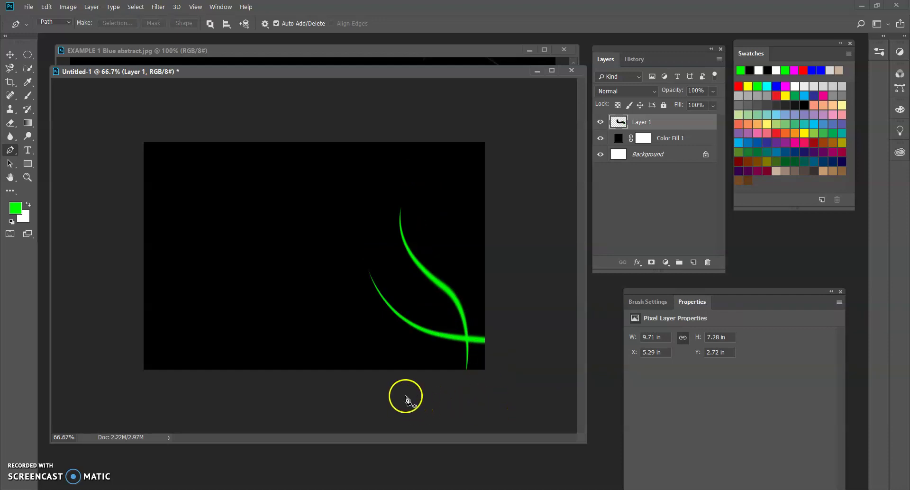
Step: Set the brush size to 60 px and draw a three-point Pen path from below the canvas up between the two green curves
{"action": "key", "text": "b"}
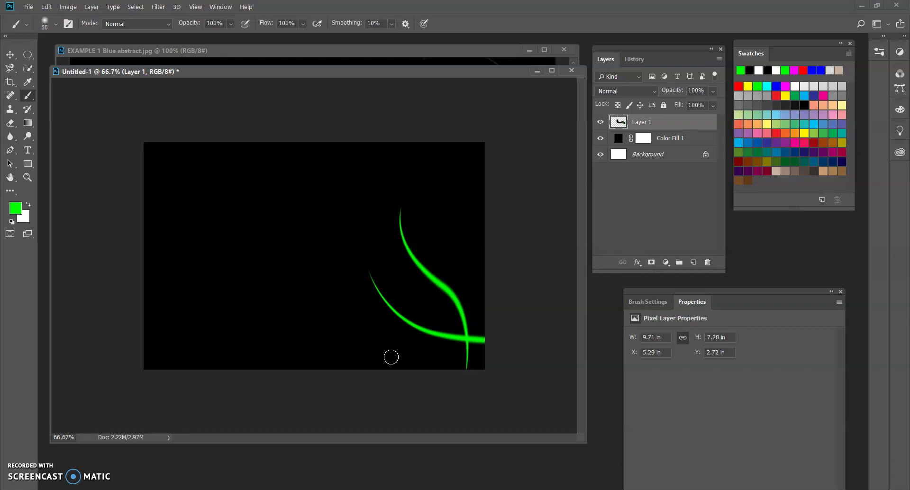
{"action": "key", "text": "p"}
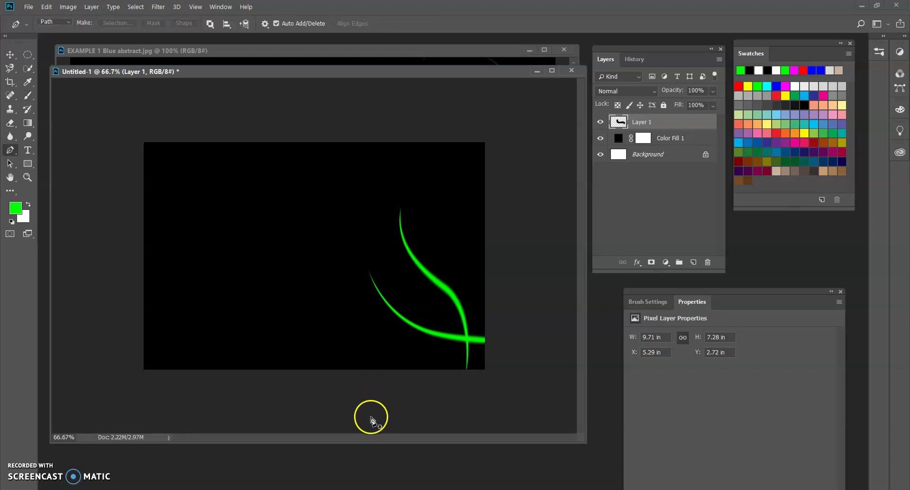
{"action": "left_click", "coordinate": [390, 420]}
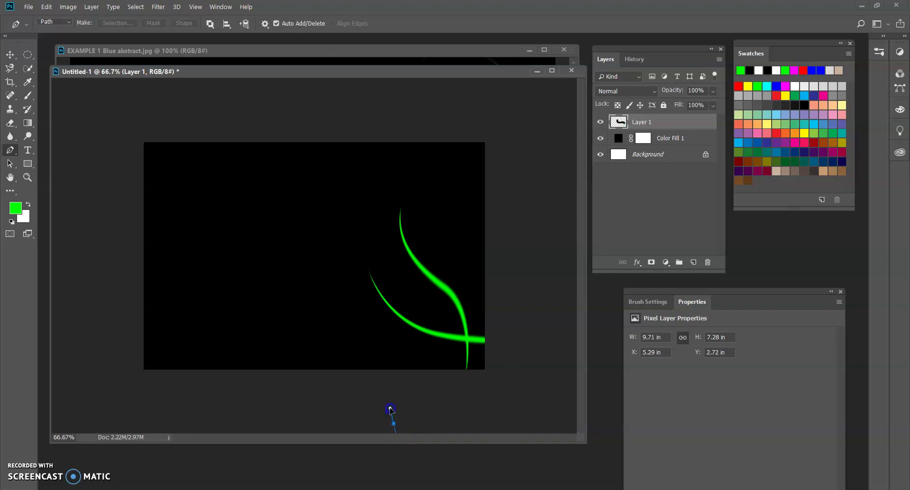
{"action": "left_click_drag", "start_coordinate": [390, 410], "coordinate": [390, 407]}
{"action": "left_click_drag", "start_coordinate": [403, 339], "coordinate": [416, 324]}
{"action": "left_click_drag", "start_coordinate": [417, 277], "coordinate": [407, 261]}
Step: Stroke the path between the two green curves with the 60 px Brush and Simulate Pressure, and dismiss the path
{"action": "right_click", "coordinate": [400, 289]}
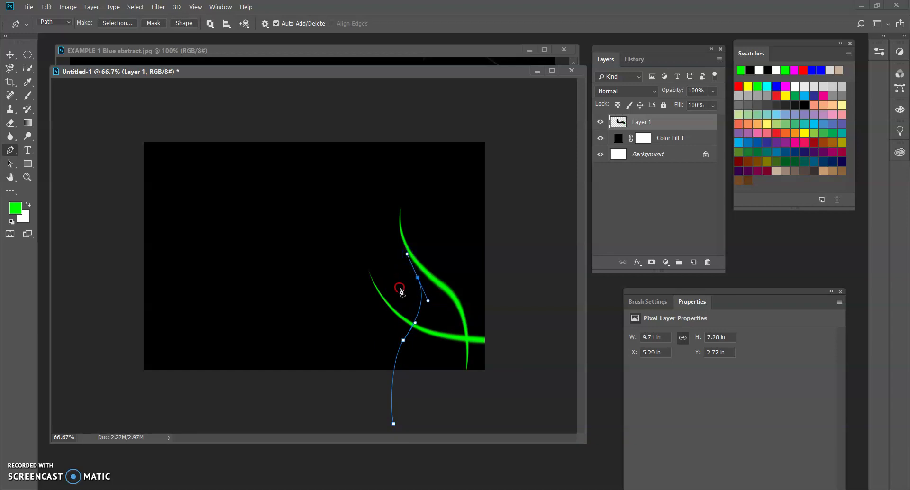
{"action": "left_click", "coordinate": [426, 151]}
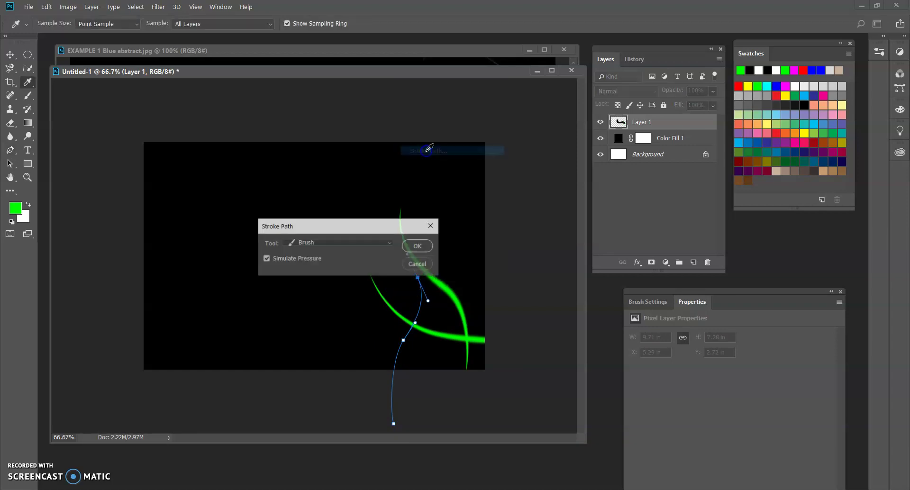
{"action": "left_click", "coordinate": [417, 245]}
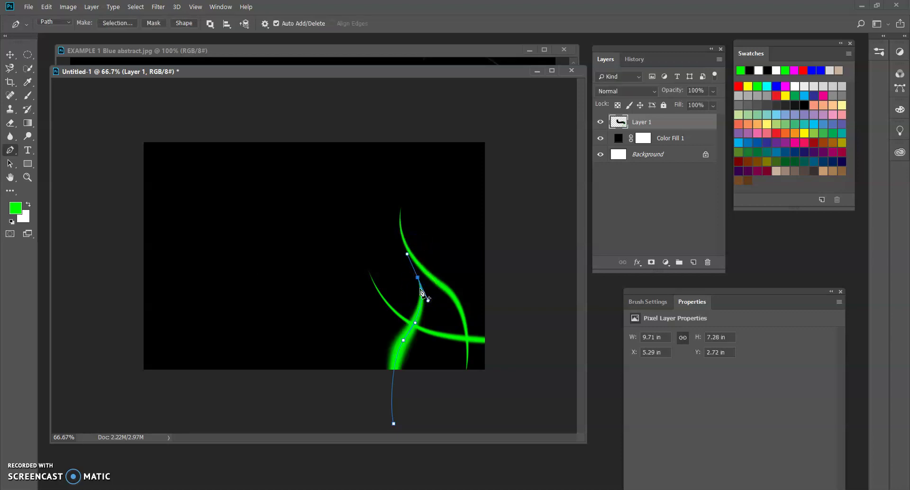
{"action": "key", "text": "Return"}
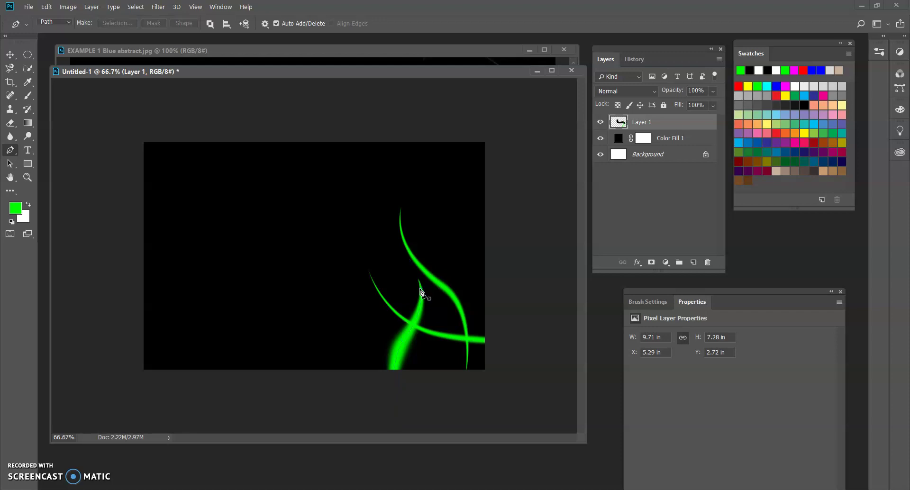
Step: Rename the layer holding the green curves as "green 1"
{"action": "left_click", "coordinate": [627, 246]}
{"action": "double_click", "coordinate": [641, 122]}
{"action": "type", "text": "green 1"}
{"action": "key", "text": "Return"}
Step: Add a new layer above green 1 and name it "white 1"
{"action": "left_click", "coordinate": [710, 245]}
{"action": "left_click", "coordinate": [693, 262]}
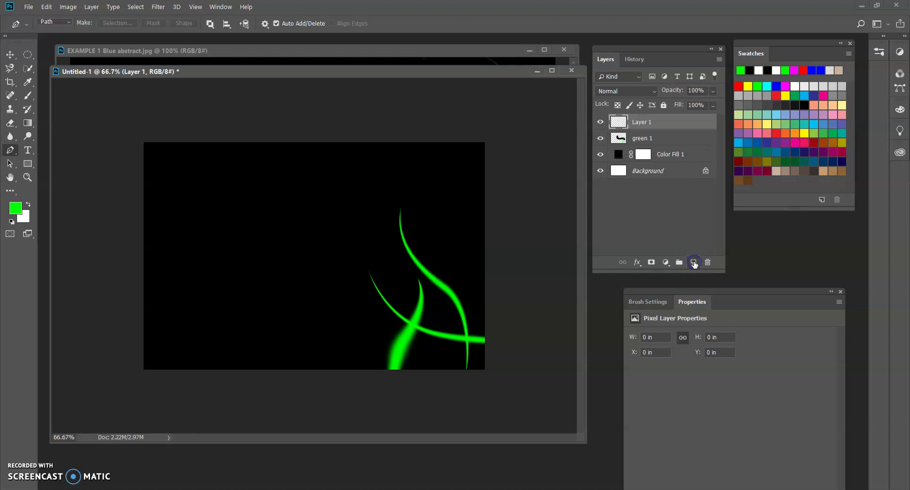
{"action": "left_click", "coordinate": [678, 211]}
{"action": "left_click", "coordinate": [642, 122]}
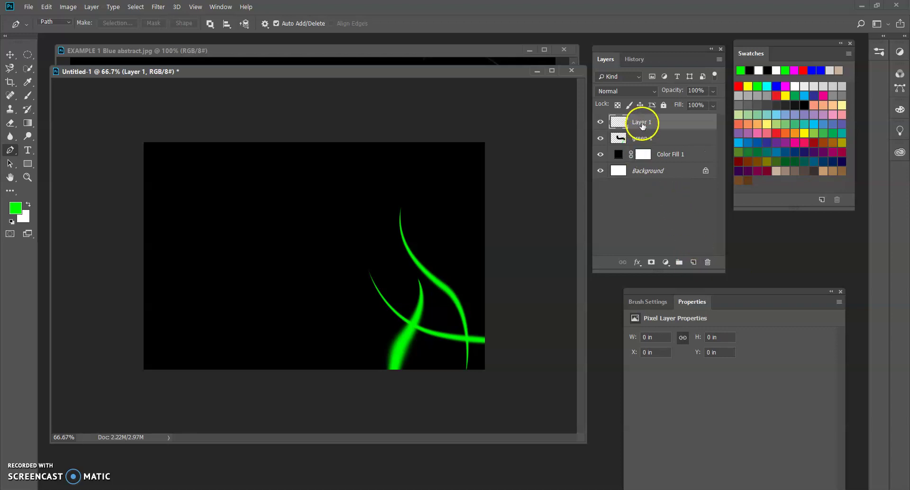
{"action": "double_click", "coordinate": [642, 122]}
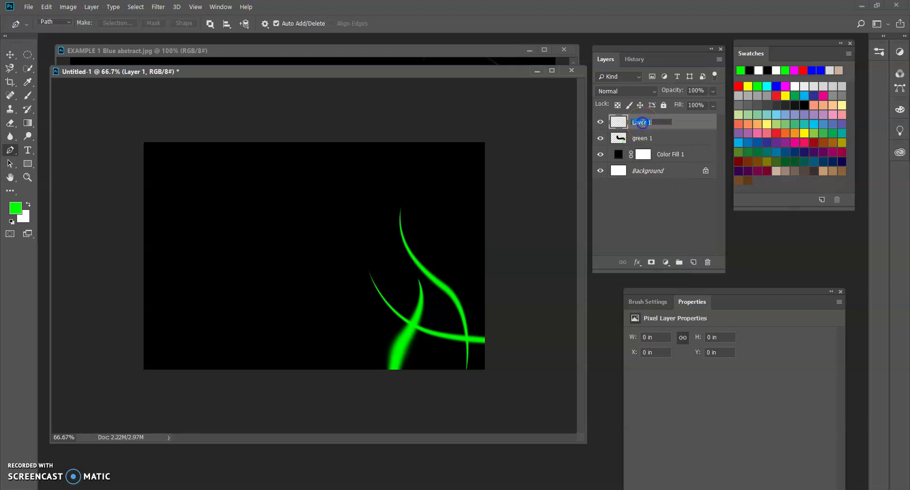
{"action": "type", "text": "white"}
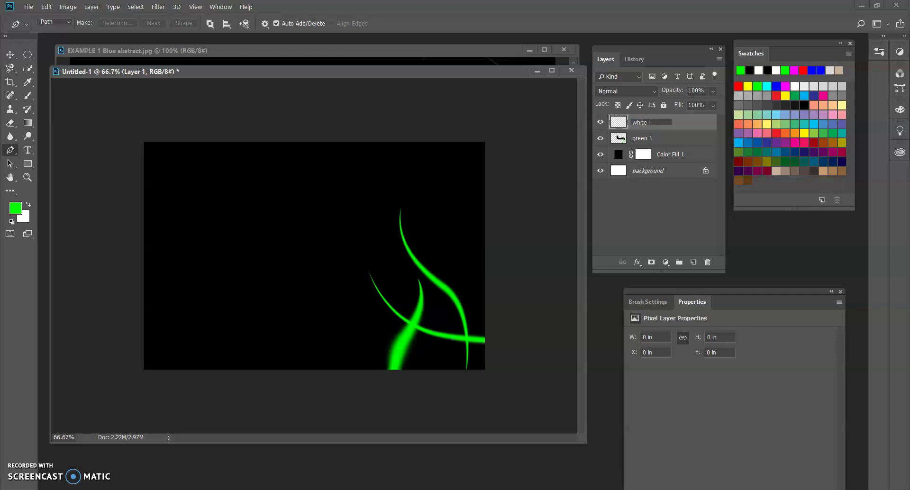
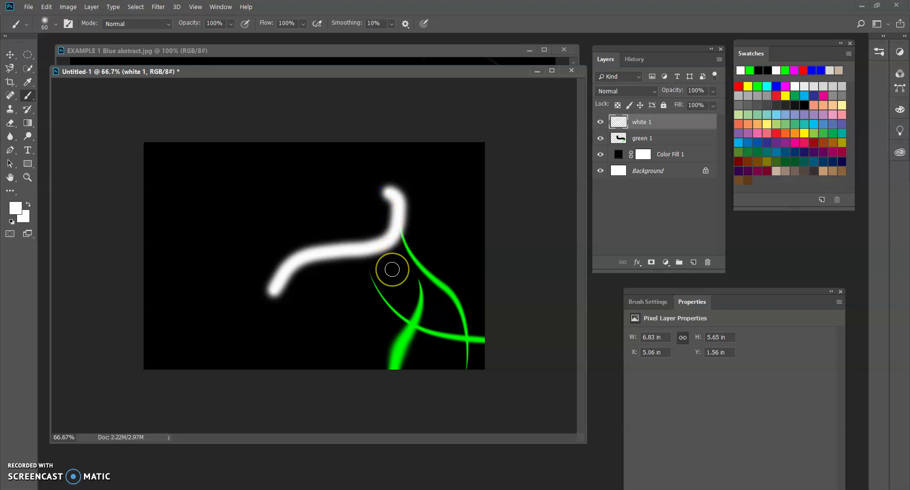
Step: Reduce the white brush's size to 20 px and undo the white test strokes on the canvas
{"action": "key", "text": "ctrl+z"}
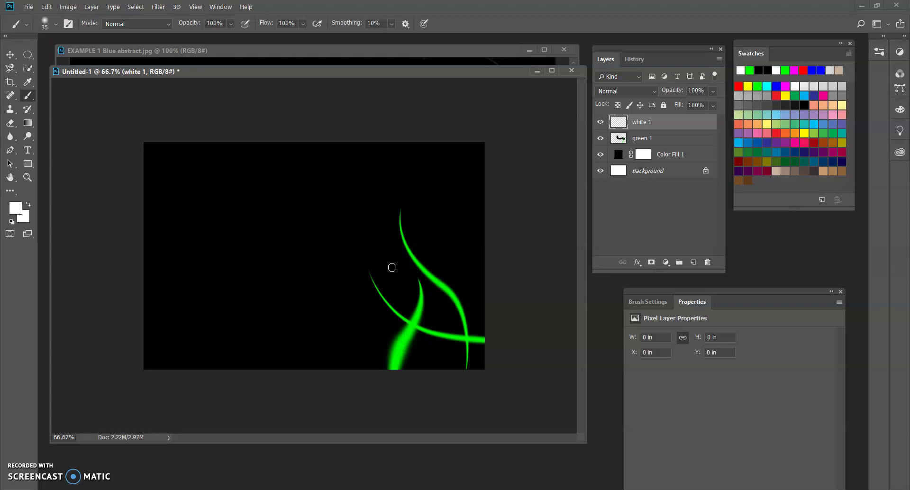
{"action": "key", "text": "bracketleft"}
{"action": "mouse_move", "coordinate": [383, 349]}
{"action": "left_mouse_down"}
{"action": "mouse_move", "coordinate": [321, 319]}
{"action": "mouse_move", "coordinate": [276, 215]}
{"action": "left_mouse_up"}
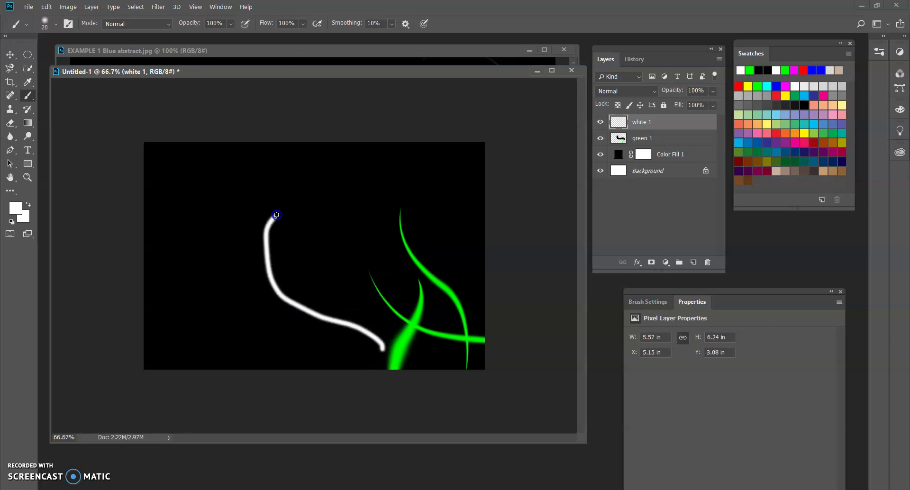
{"action": "key", "text": "ctrl+z"}
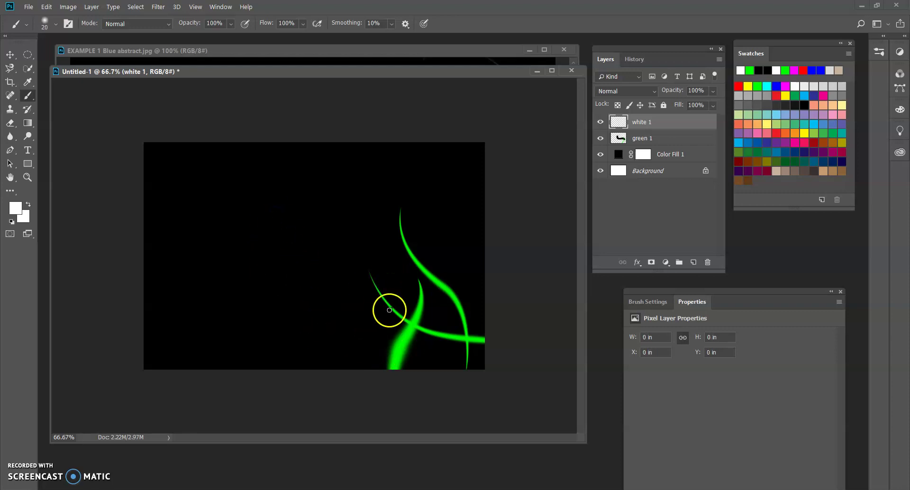
Step: Draw a three-point Pen path from below the canvas's lower-right corner, outside the right edge, curving into its upper-right area
{"action": "key", "text": "p"}
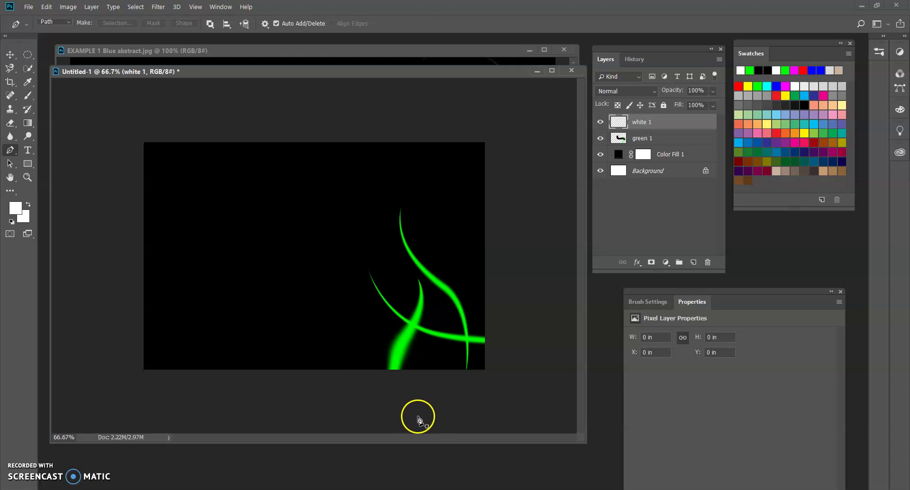
{"action": "left_click_drag", "start_coordinate": [507, 421], "coordinate": [517, 394]}
{"action": "left_click_drag", "start_coordinate": [516, 266], "coordinate": [491, 233]}
{"action": "left_click_drag", "start_coordinate": [452, 190], "coordinate": [452, 163]}
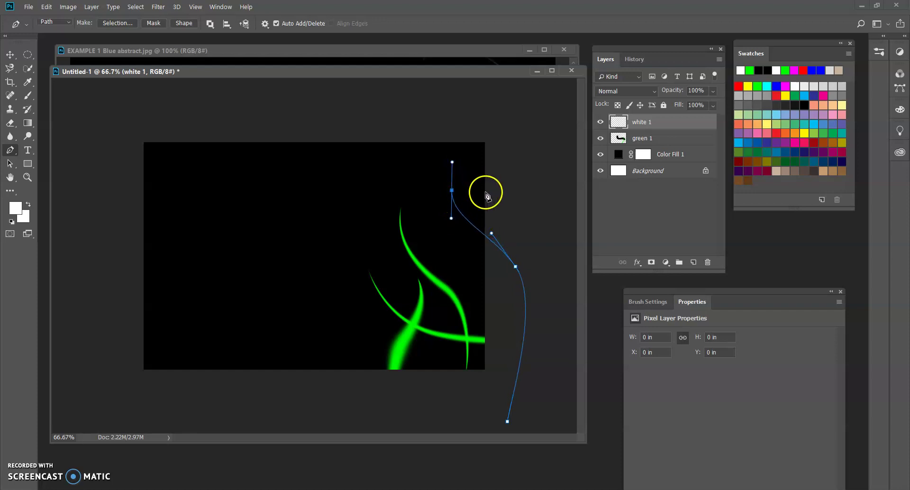
Step: Stroke the path along the canvas's right edge in white with the Brush and Simulate Pressure, and dismiss the path
{"action": "right_click", "coordinate": [484, 217]}
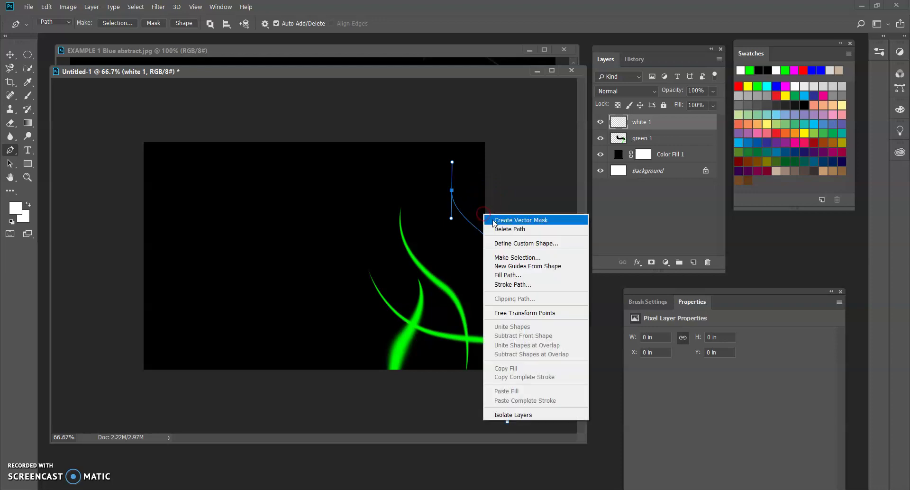
{"action": "left_click", "coordinate": [502, 282]}
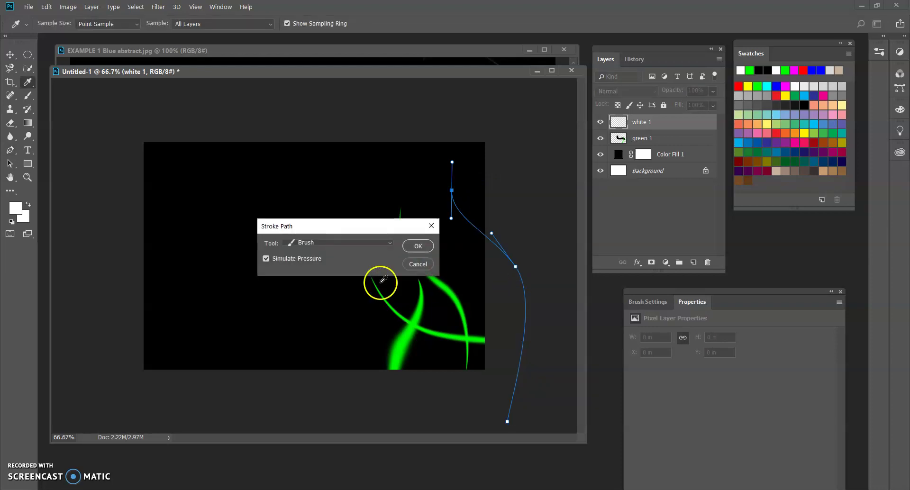
{"action": "key", "text": "Return"}
{"action": "key", "text": "Escape"}
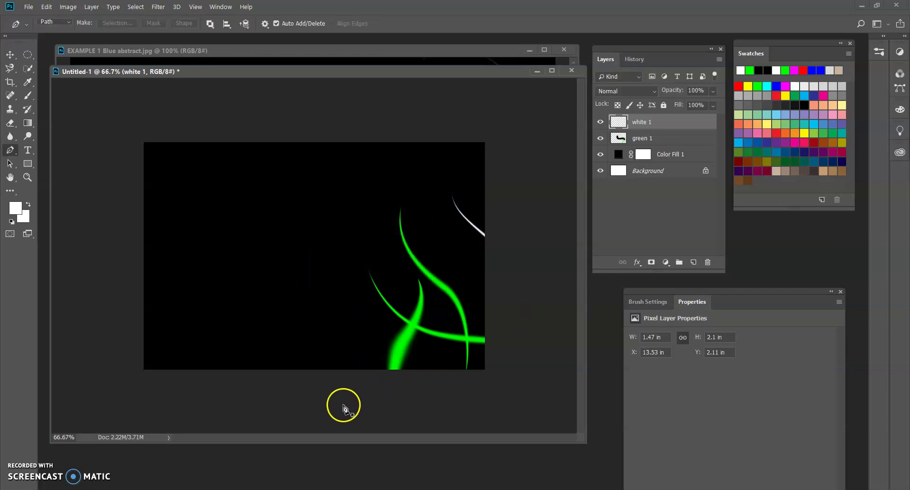
Step: Draw a four-point Pen path from below the canvas, around its lower-right corner and up across the tallest green curve's upper end
{"action": "left_click_drag", "start_coordinate": [322, 408], "coordinate": [353, 416]}
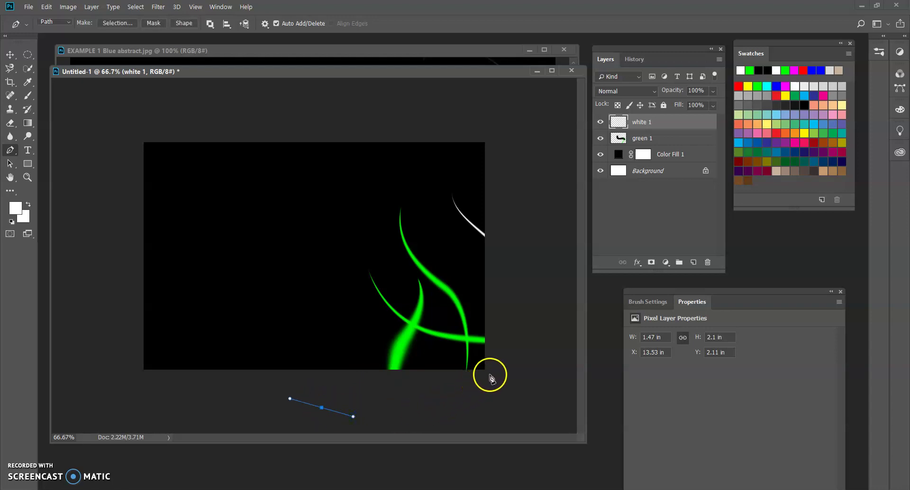
{"action": "left_click", "coordinate": [455, 375]}
{"action": "left_click_drag", "start_coordinate": [455, 375], "coordinate": [467, 344]}
{"action": "left_click_drag", "start_coordinate": [462, 277], "coordinate": [441, 243]}
{"action": "left_click_drag", "start_coordinate": [381, 210], "coordinate": [377, 190]}
Step: Stroke the path crossing the tallest green curve in white with the Brush and Simulate Pressure, and dismiss the path
{"action": "right_click", "coordinate": [391, 247]}
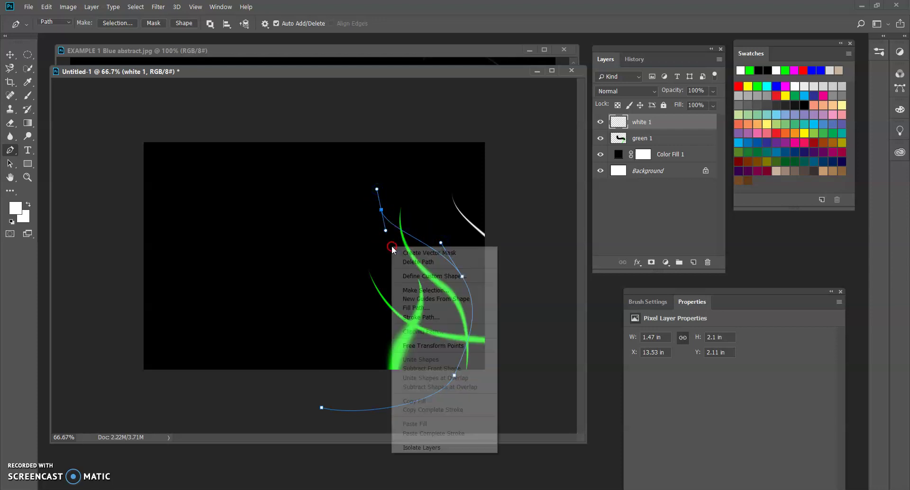
{"action": "left_click", "coordinate": [418, 316]}
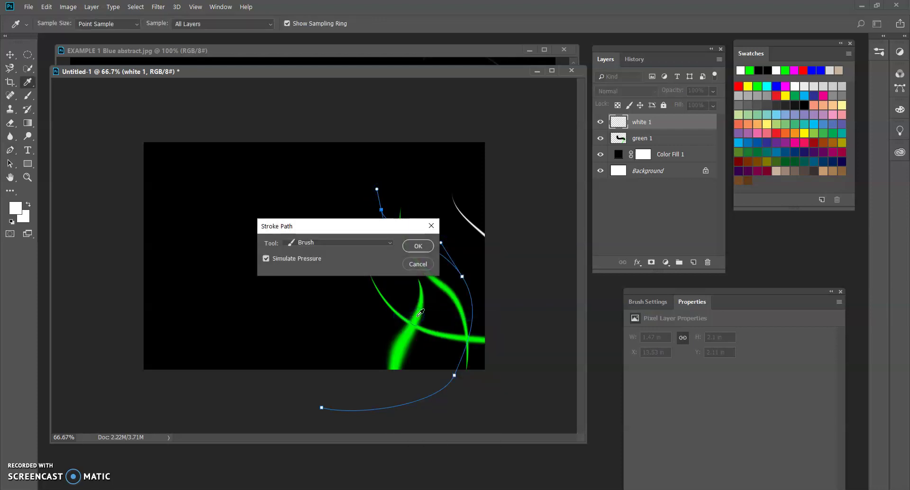
{"action": "key", "text": "Return"}
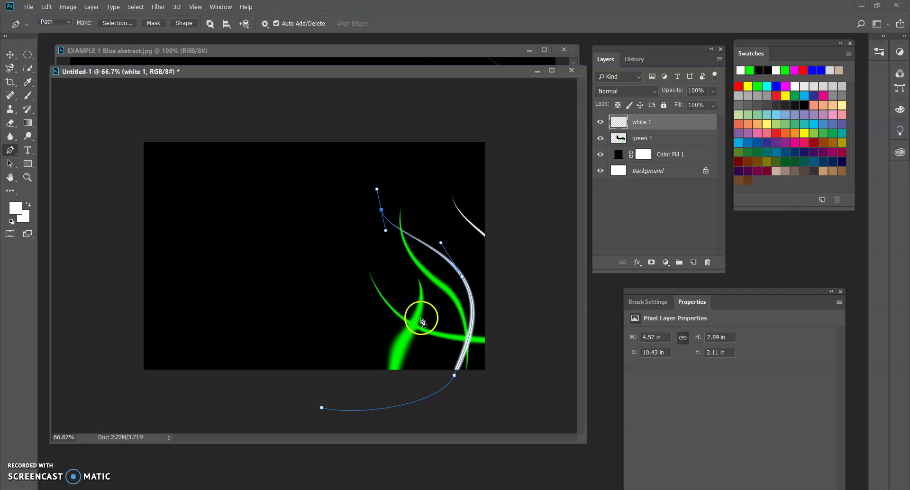
{"action": "key", "text": "Return"}
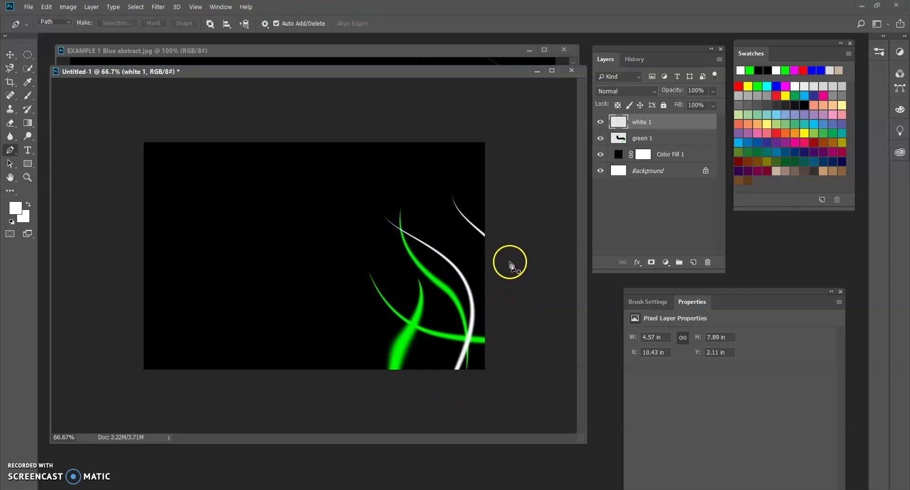
Step: Draw a four-point wavy Pen path from outside the canvas's right edge leftward across the green curves to the canvas's lower middle
{"action": "left_click_drag", "start_coordinate": [503, 286], "coordinate": [496, 311]}
{"action": "left_click_drag", "start_coordinate": [446, 335], "coordinate": [423, 336]}
{"action": "left_click_drag", "start_coordinate": [354, 321], "coordinate": [279, 308]}
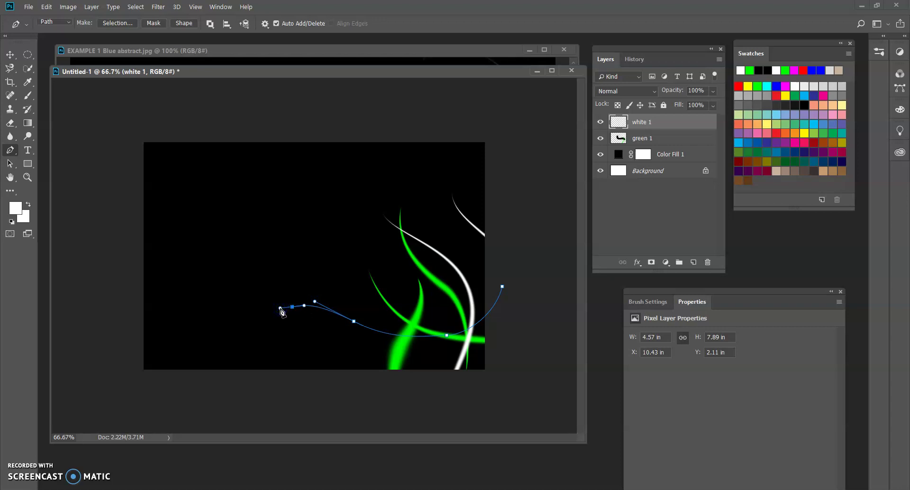
Step: Stroke the horizontal wavy path in white with the Brush and Simulate Pressure, and dismiss the path
{"action": "right_click", "coordinate": [332, 288]}
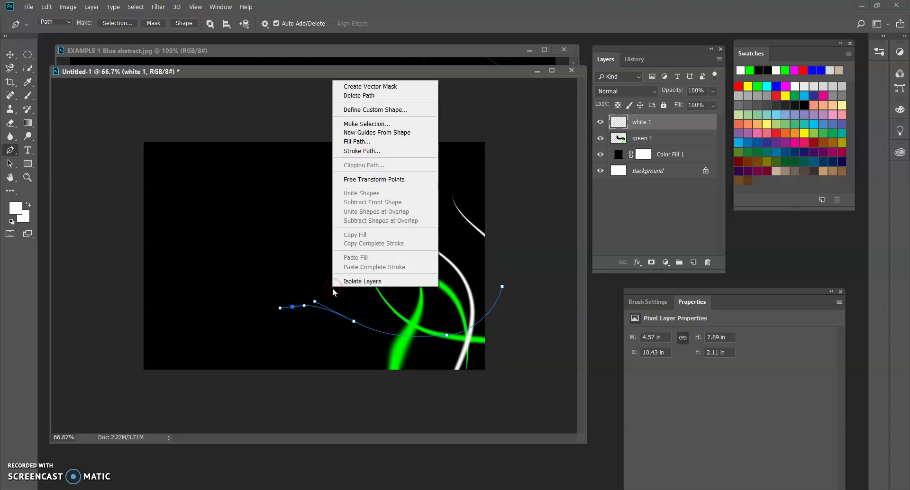
{"action": "left_click", "coordinate": [354, 150]}
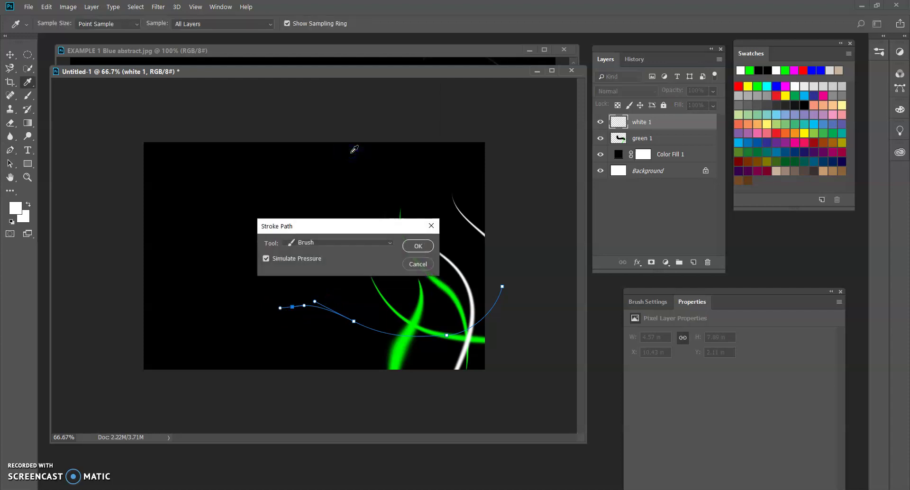
{"action": "key", "text": "Return"}
{"action": "left_click", "coordinate": [402, 209]}
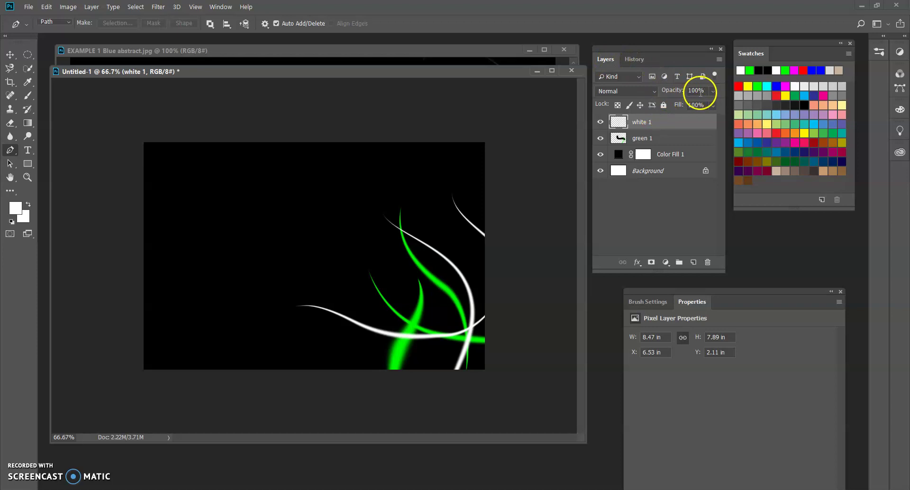
Step: Slightly lower the green 1 layer's opacity and set the white 1 layer's opacity to 43%
{"action": "left_click", "coordinate": [640, 139]}
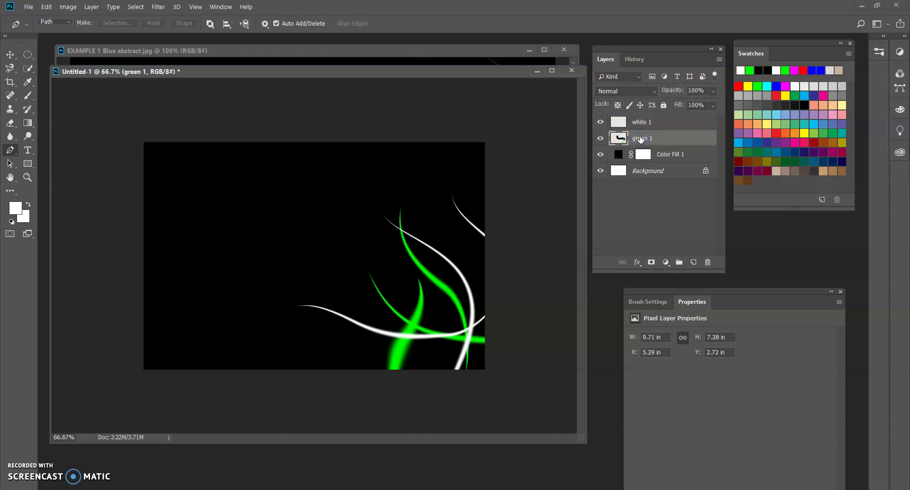
{"action": "left_click", "coordinate": [713, 91]}
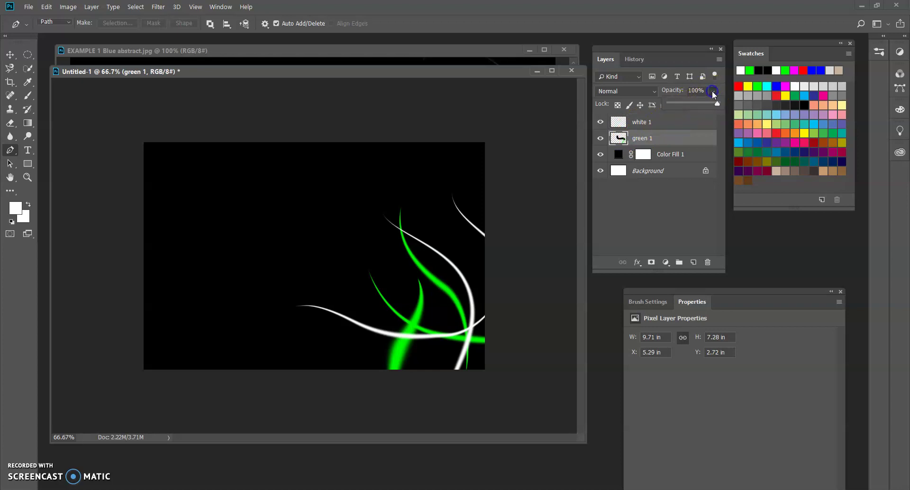
{"action": "left_click_drag", "start_coordinate": [704, 100], "coordinate": [689, 102]}
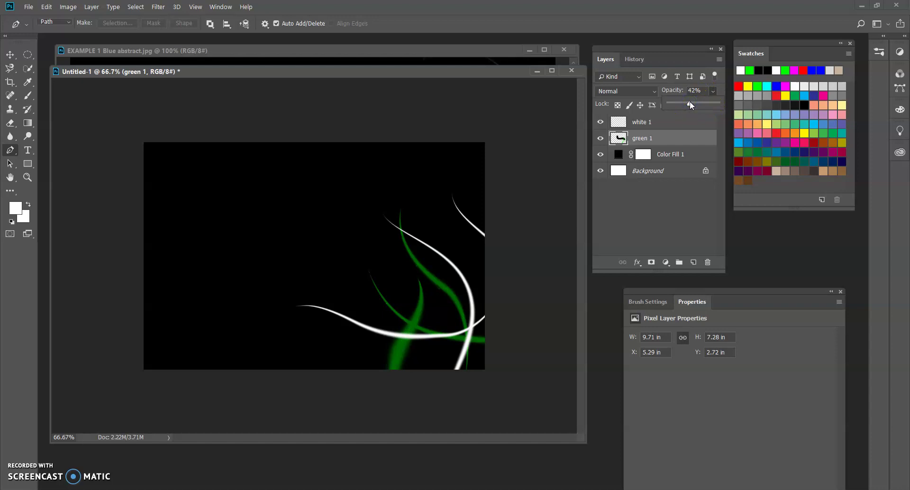
{"action": "left_click", "coordinate": [670, 115]}
{"action": "left_click", "coordinate": [712, 90]}
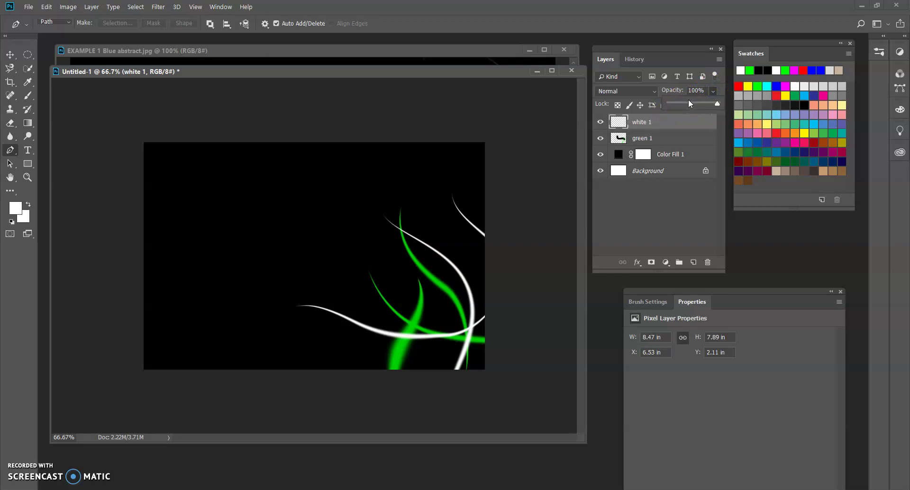
{"action": "left_click", "coordinate": [690, 101]}
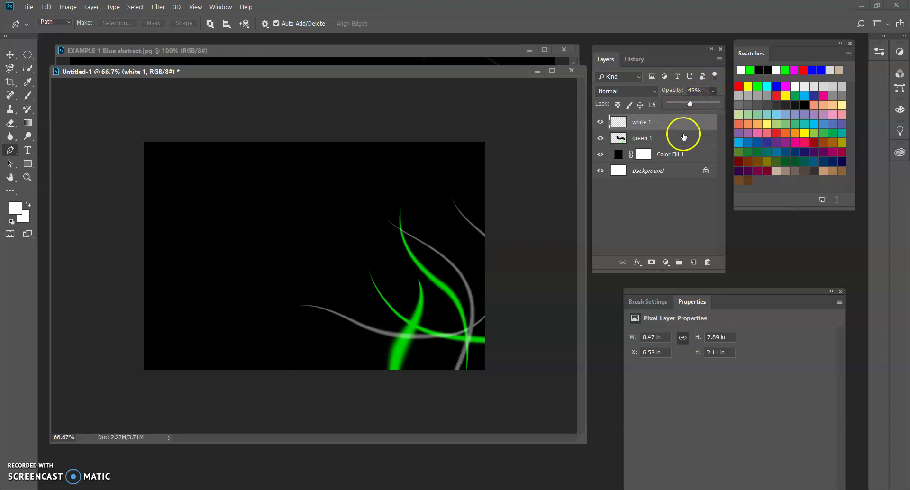
Step: Add a new layer above white 1 and name it white 2
{"action": "left_click", "coordinate": [693, 262]}
{"action": "left_click", "coordinate": [625, 122]}
{"action": "double_click", "coordinate": [644, 122]}
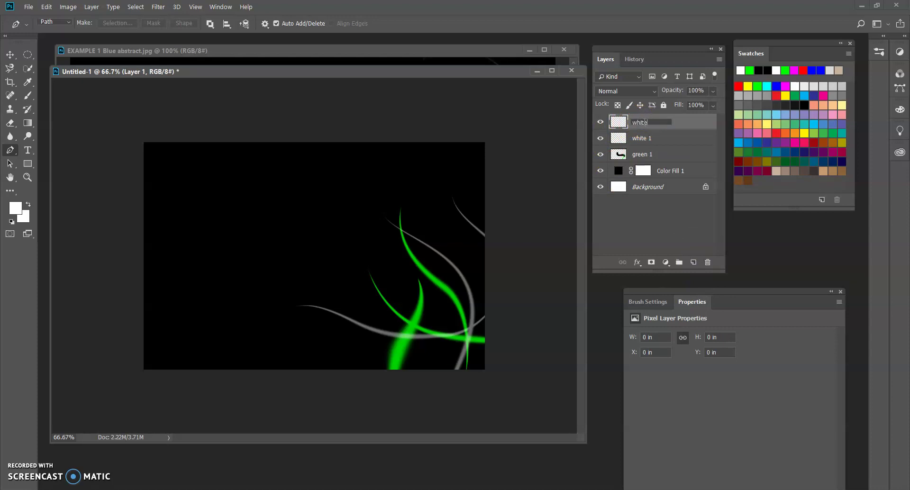
{"action": "type", "text": "white 2"}
{"action": "key", "text": "Return"}
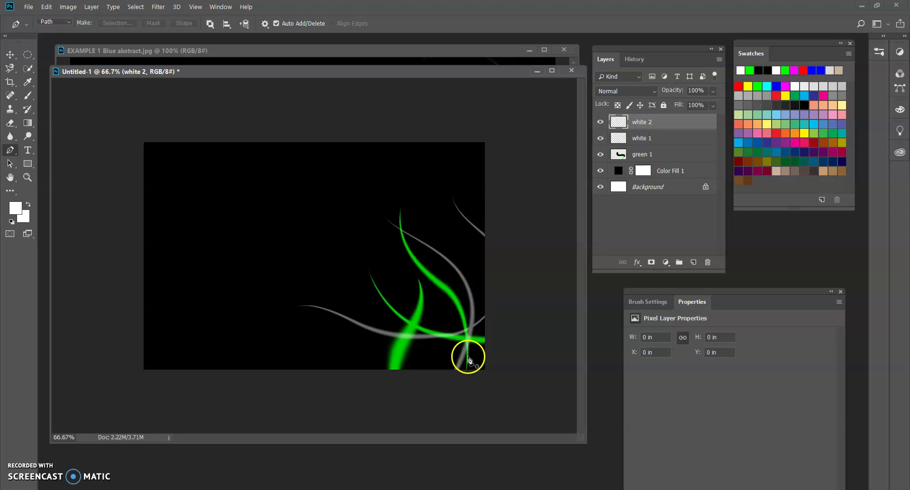
Step: Enlarge the soft Brush to 90 pixels
{"action": "left_click", "coordinate": [462, 372]}
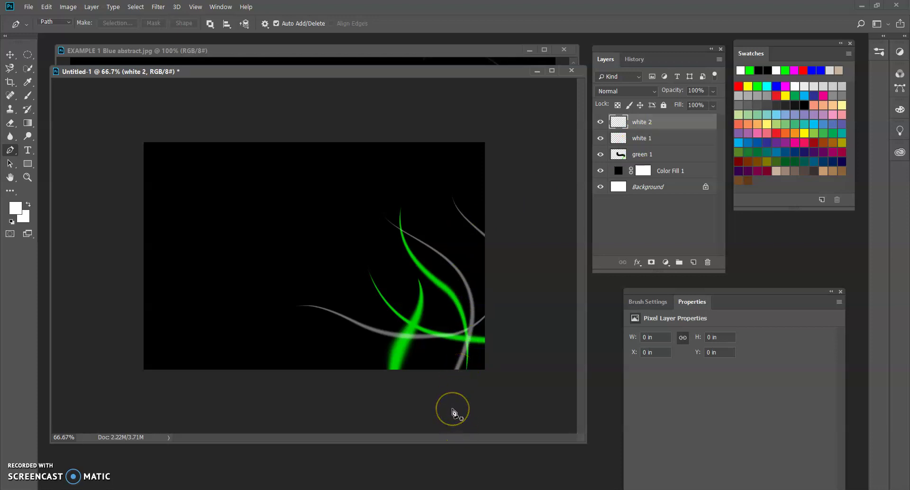
{"action": "key", "text": "b"}
{"action": "key", "text": "bracketright"}
{"action": "key", "text": "bracketright"}
{"action": "key", "text": "bracketright"}
{"action": "key", "text": "bracketright"}
{"action": "key", "text": "bracketright"}
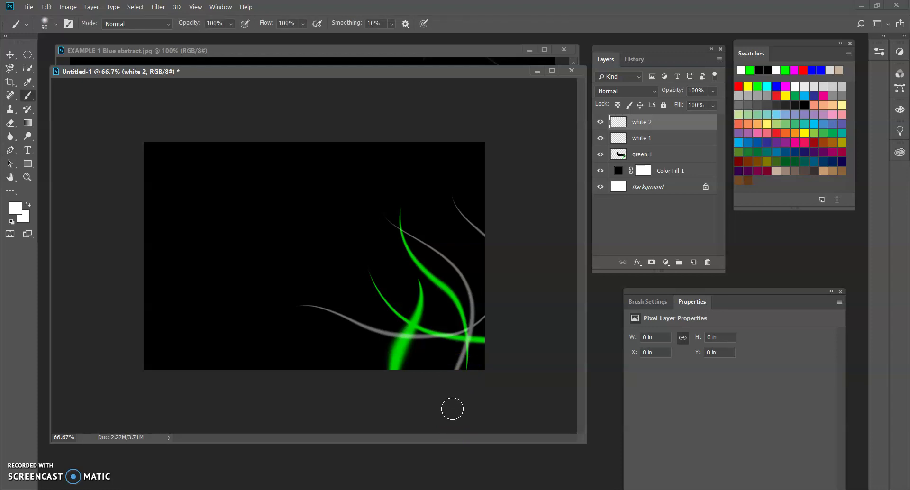
Step: Draw a two-point curved Pen path from below the canvas up to just beside the thick green curve
{"action": "key", "text": "p"}
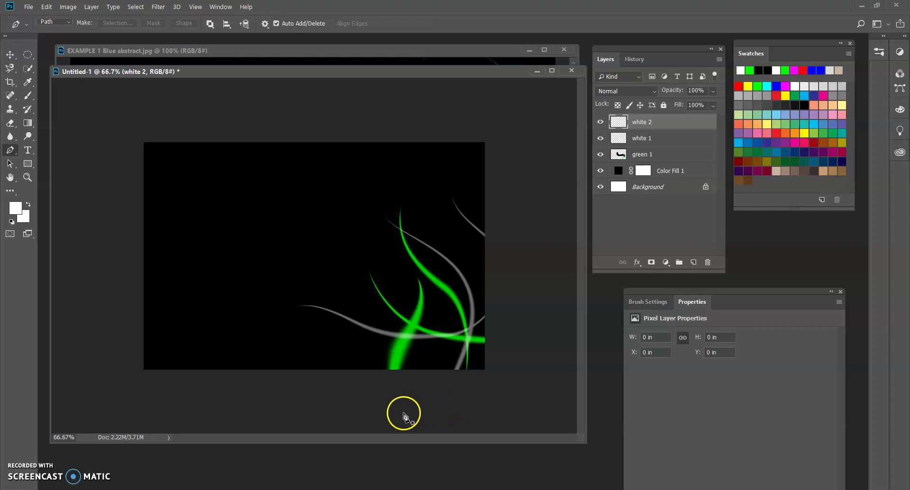
{"action": "left_click_drag", "start_coordinate": [402, 425], "coordinate": [411, 418]}
{"action": "left_click_drag", "start_coordinate": [441, 310], "coordinate": [433, 269]}
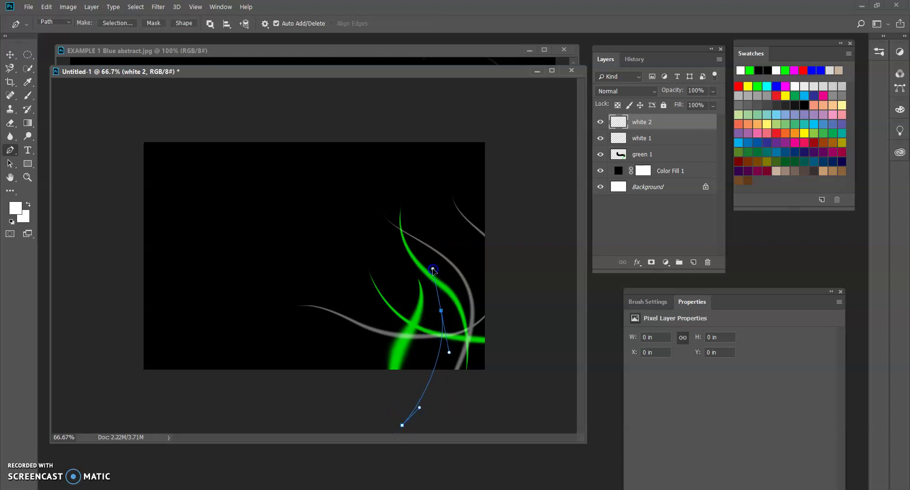
Step: Stroke the short path beside the thick green curve in white with the Brush and Simulate Pressure, and dismiss the path
{"action": "right_click", "coordinate": [439, 378]}
{"action": "left_click", "coordinate": [437, 375]}
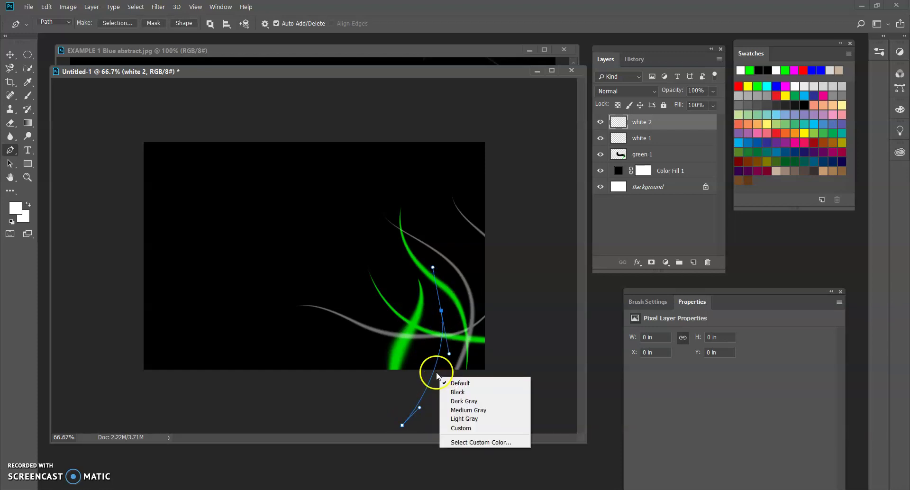
{"action": "right_click", "coordinate": [431, 347]}
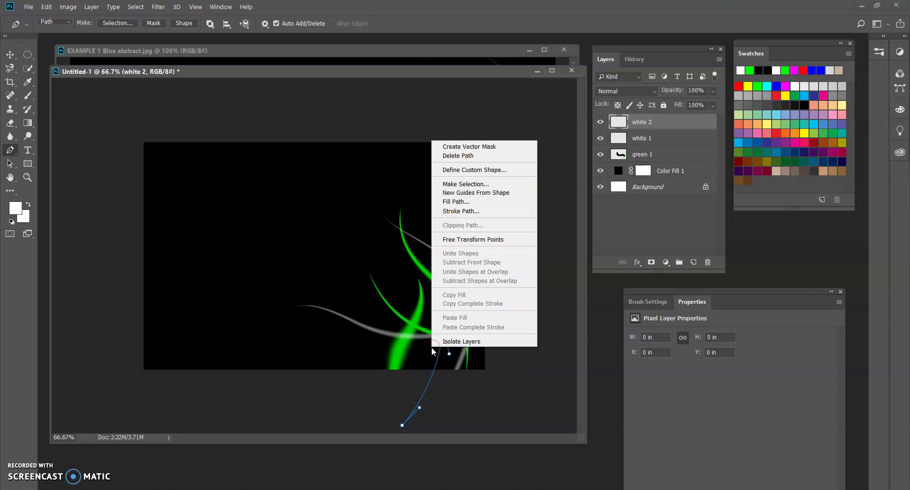
{"action": "left_click", "coordinate": [461, 211]}
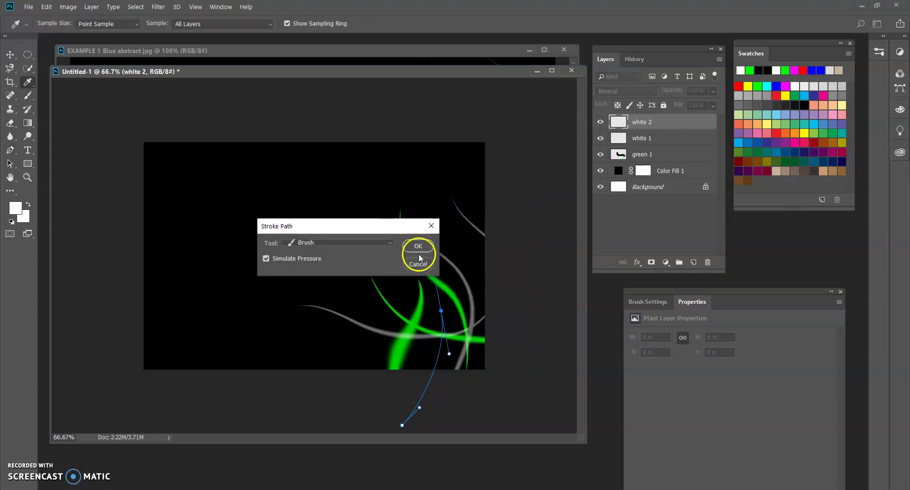
{"action": "left_click", "coordinate": [417, 247]}
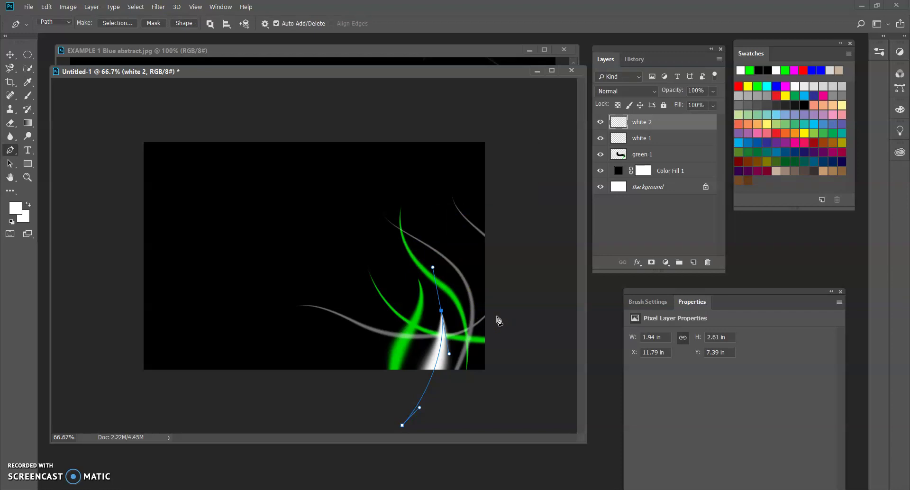
{"action": "key", "text": "Return"}
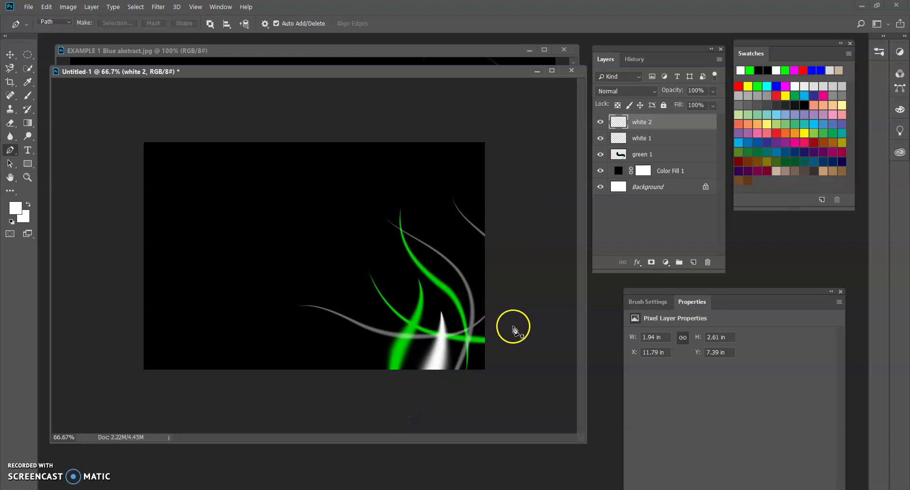
Step: Draw a two-point curved Pen path from outside the canvas's right edge to the tallest green curve, nudging its end point slightly up and right
{"action": "left_click_drag", "start_coordinate": [536, 330], "coordinate": [554, 330]}
{"action": "left_click_drag", "start_coordinate": [459, 296], "coordinate": [433, 246]}
{"action": "left_click", "coordinate": [451, 284]}
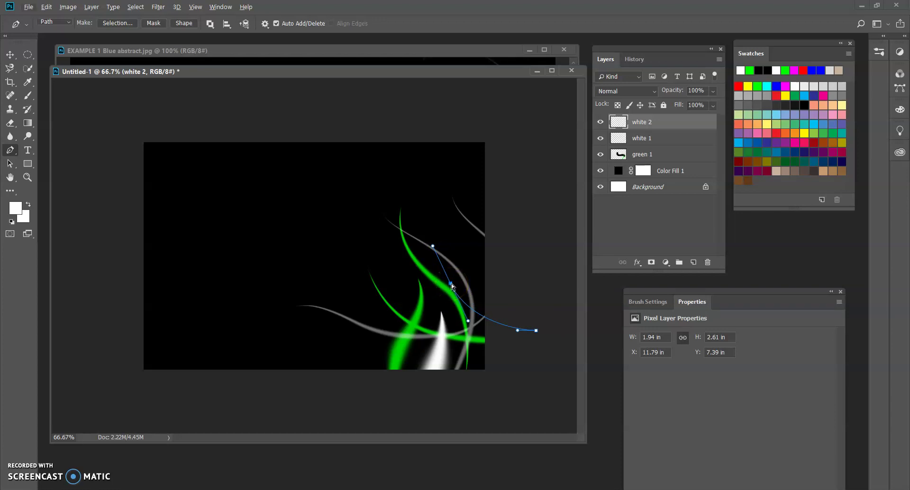
{"action": "left_click_drag", "start_coordinate": [451, 286], "coordinate": [456, 282]}
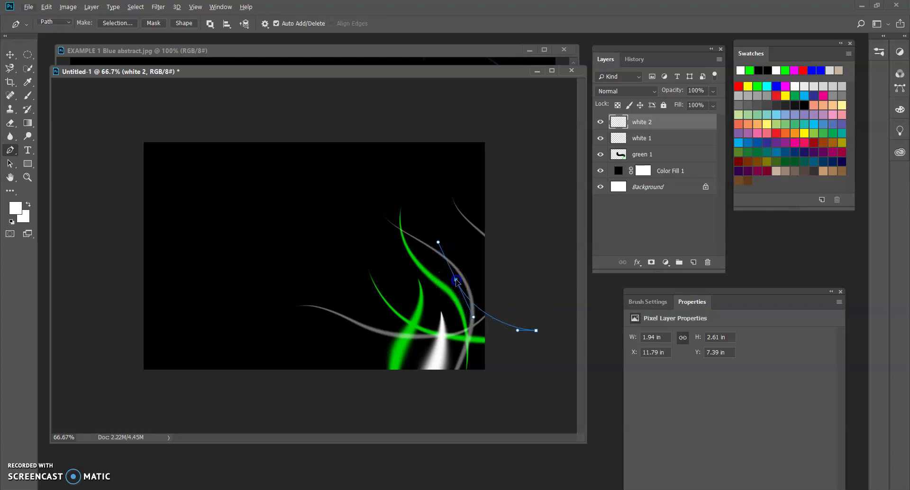
Step: Stroke the path entering from the canvas's right edge in white with the Brush and Simulate Pressure, and dismiss the path
{"action": "right_click", "coordinate": [464, 289]}
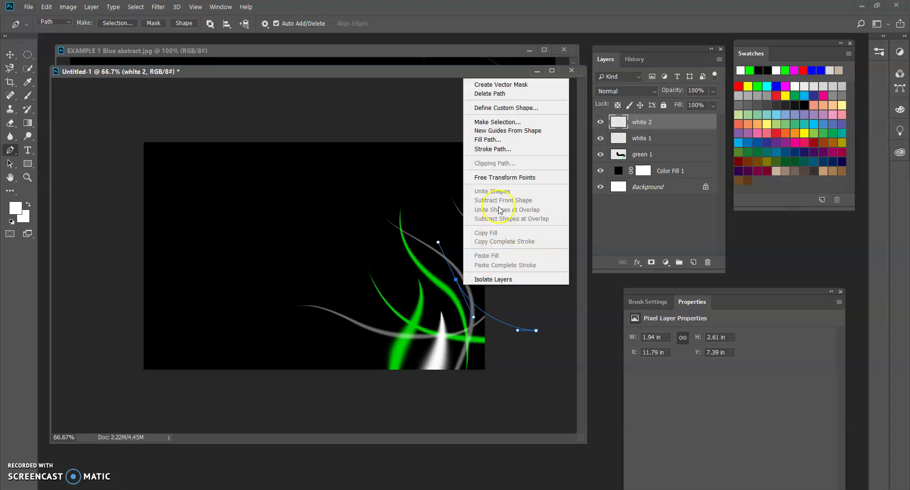
{"action": "left_click", "coordinate": [493, 146]}
{"action": "key", "text": "Return"}
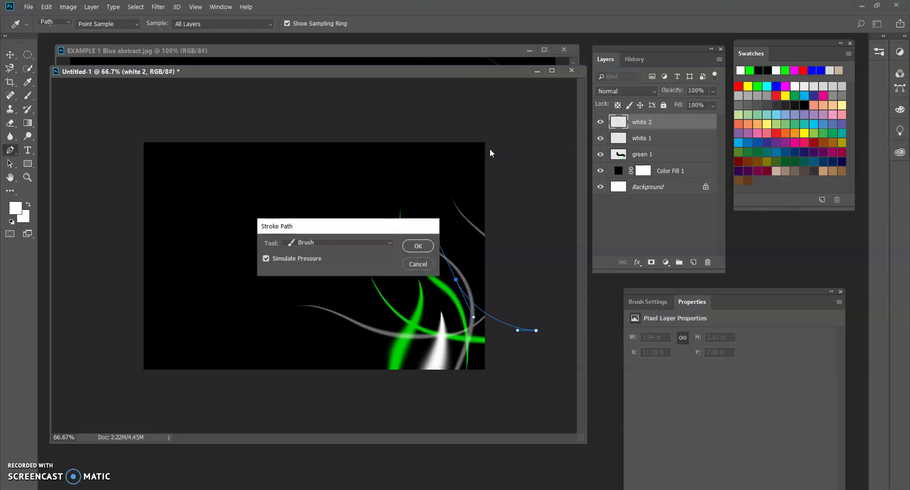
{"action": "key", "text": "Return"}
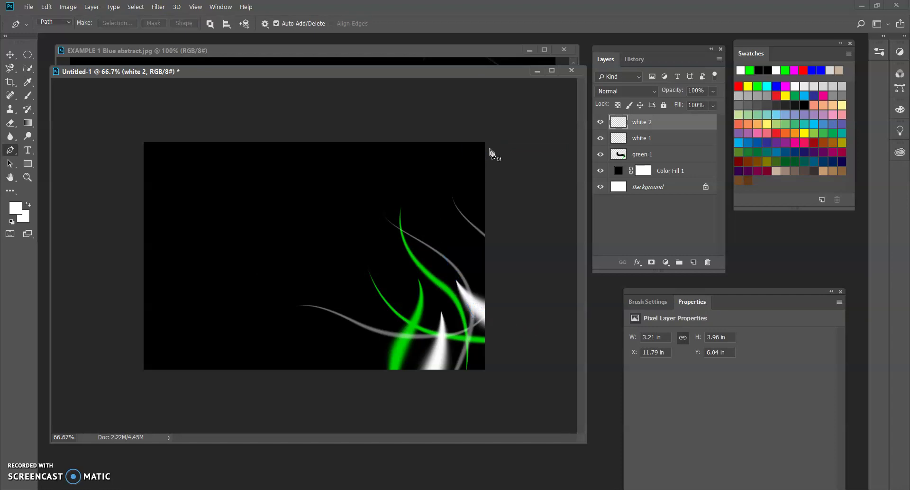
Step: Preview the different blending modes on the white 2 layer, ending on Normal
{"action": "left_click", "coordinate": [579, 121]}
{"action": "left_click", "coordinate": [655, 95]}
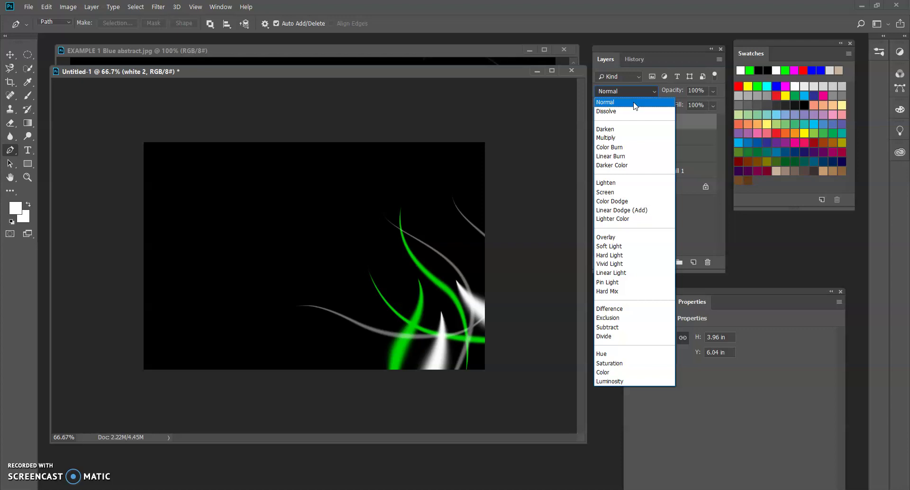
{"action": "left_click", "coordinate": [635, 106]}
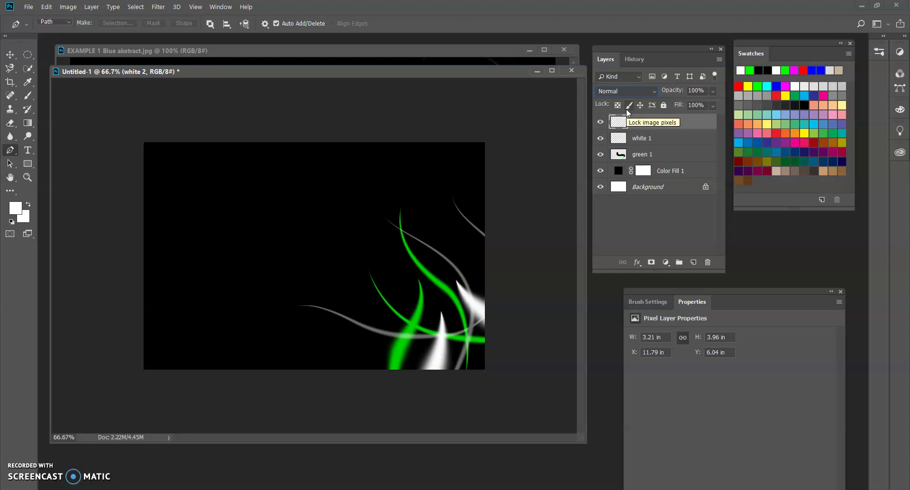
{"action": "key", "text": "Down"}
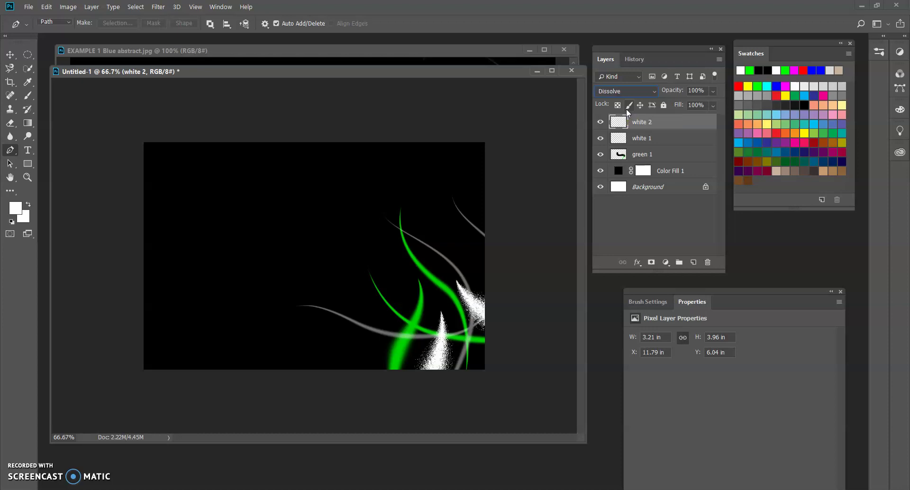
{"action": "key", "text": "Down"}
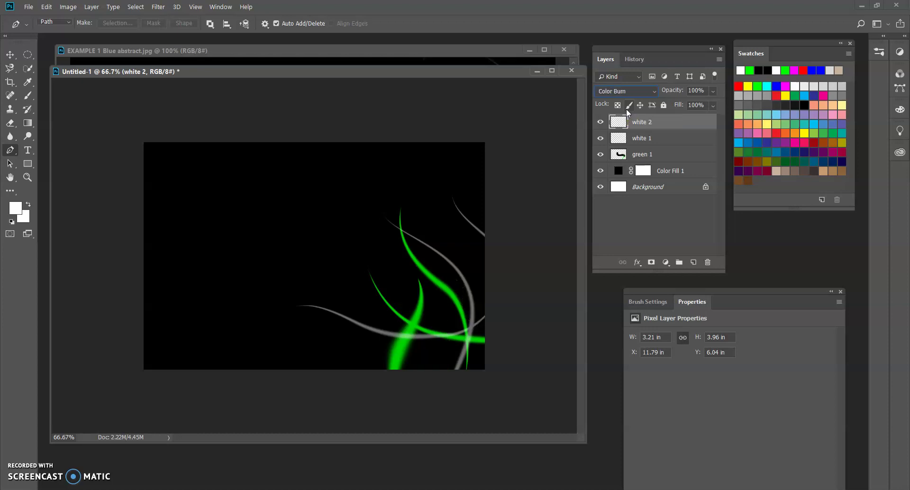
{"action": "key", "text": "Down"}
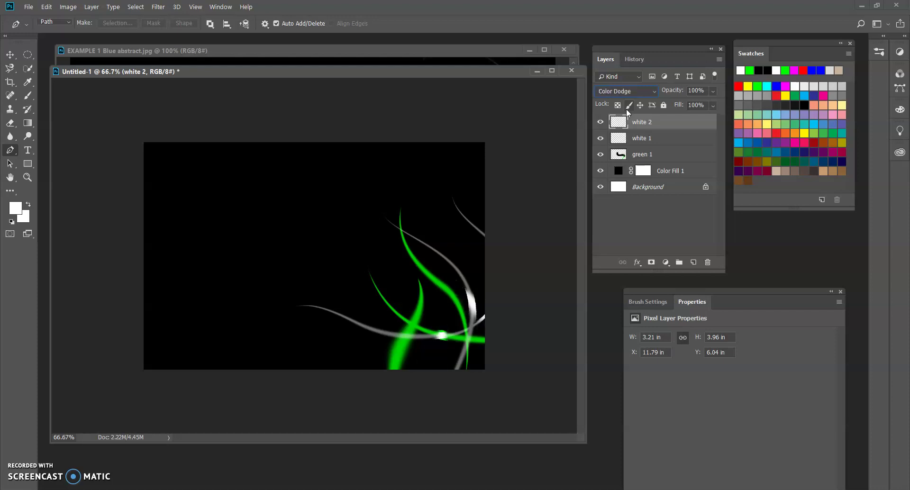
{"action": "key", "text": "Down"}
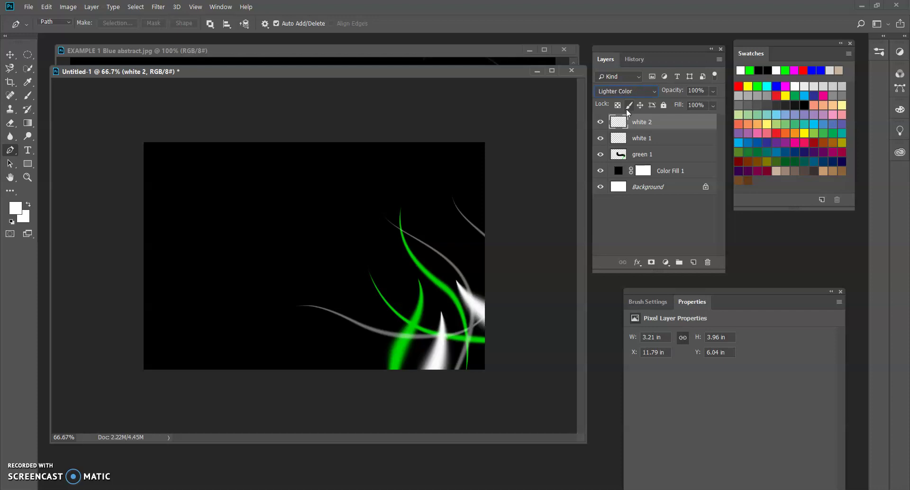
{"action": "key", "text": "Down"}
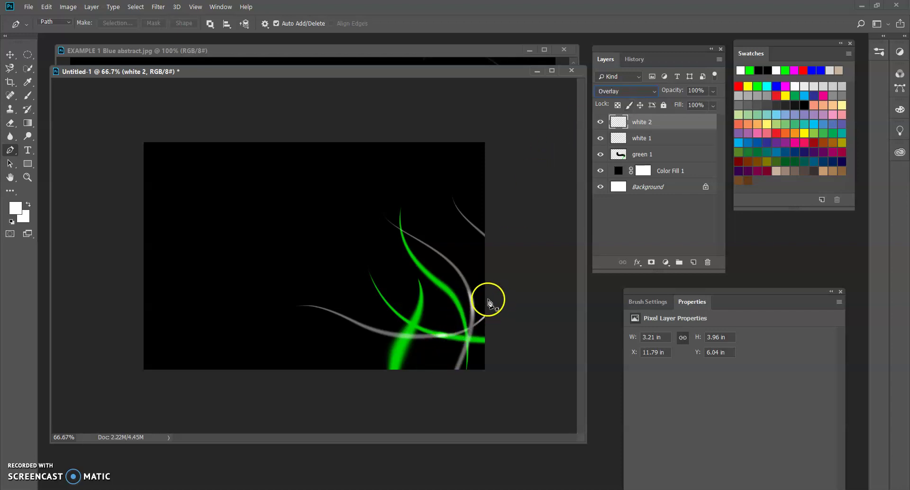
{"action": "key", "text": "Down"}
{"action": "key", "text": "Down"}
{"action": "key", "text": "Down"}
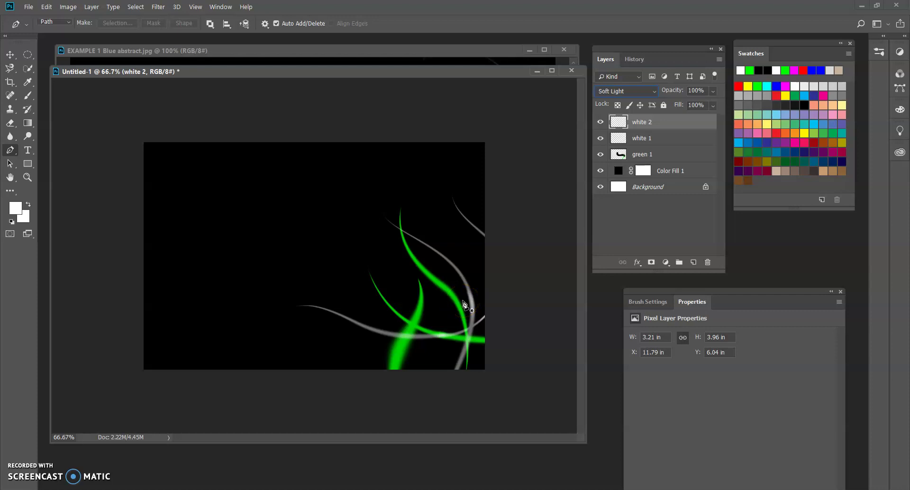
{"action": "key", "text": "Down"}
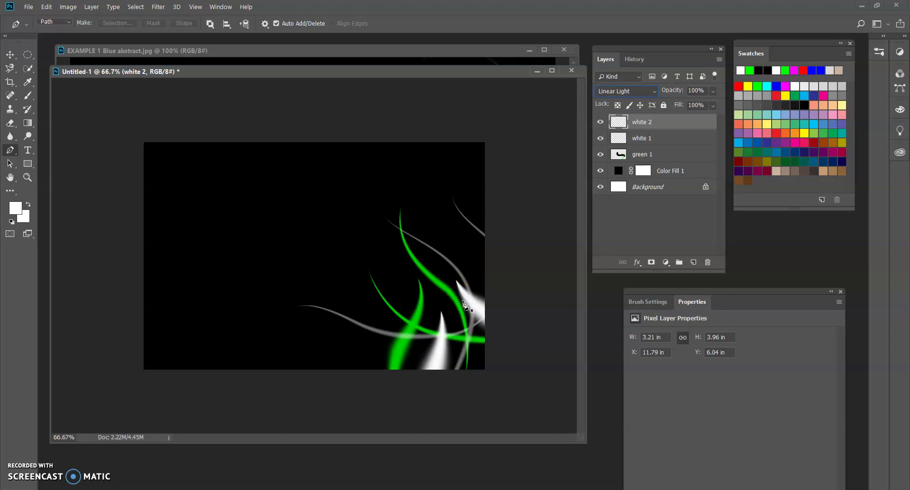
{"action": "key", "text": "Down"}
{"action": "key", "text": "Down"}
{"action": "key", "text": "Down"}
{"action": "key", "text": "Down"}
{"action": "key", "text": "Down"}
{"action": "key", "text": "Down"}
{"action": "key", "text": "Down"}
{"action": "key", "text": "Down"}
{"action": "key", "text": "Down"}
{"action": "key", "text": "Down"}
{"action": "key", "text": "Up"}
{"action": "key", "text": "Up"}
{"action": "key", "text": "Up"}
{"action": "key", "text": "Up"}
{"action": "key", "text": "Up"}
{"action": "key", "text": "Up"}
{"action": "key", "text": "Up"}
{"action": "key", "text": "Up"}
{"action": "key", "text": "Up"}
{"action": "key", "text": "Up"}
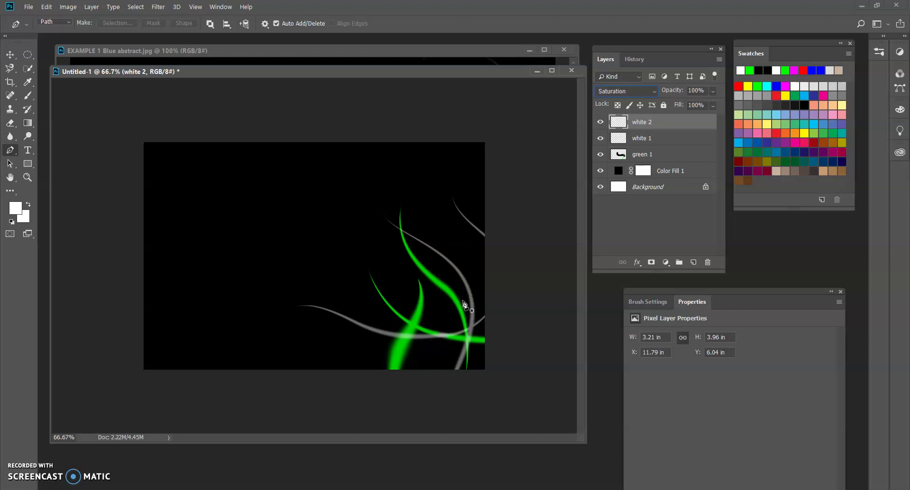
{"action": "key", "text": "Up"}
{"action": "key", "text": "Up"}
{"action": "key", "text": "Up"}
{"action": "key", "text": "Up"}
{"action": "key", "text": "Up"}
{"action": "key", "text": "Up"}
{"action": "key", "text": "Up"}
{"action": "key", "text": "Up"}
{"action": "key", "text": "Up"}
{"action": "key", "text": "Up"}
{"action": "key", "text": "Up"}
{"action": "key", "text": "Up"}
{"action": "key", "text": "Up"}
{"action": "key", "text": "Up"}
{"action": "key", "text": "Up"}
{"action": "key", "text": "Up"}
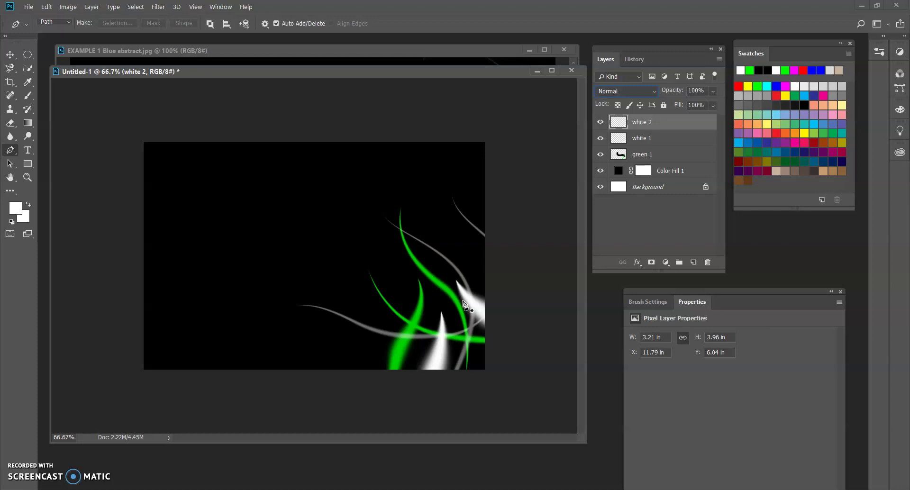
Step: Set the white 2 layer's opacity to 59%
{"action": "left_click", "coordinate": [713, 91]}
{"action": "left_click", "coordinate": [698, 103]}
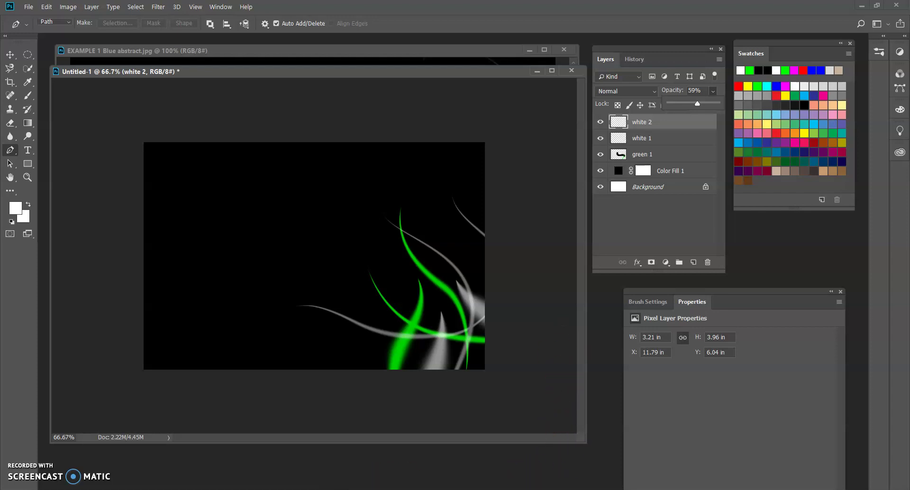
Step: Switch to File Explorer and open the 2011 abstract JPG from the 5p abstract pen tool folder in Photos
{"action": "left_click", "coordinate": [376, 489]}
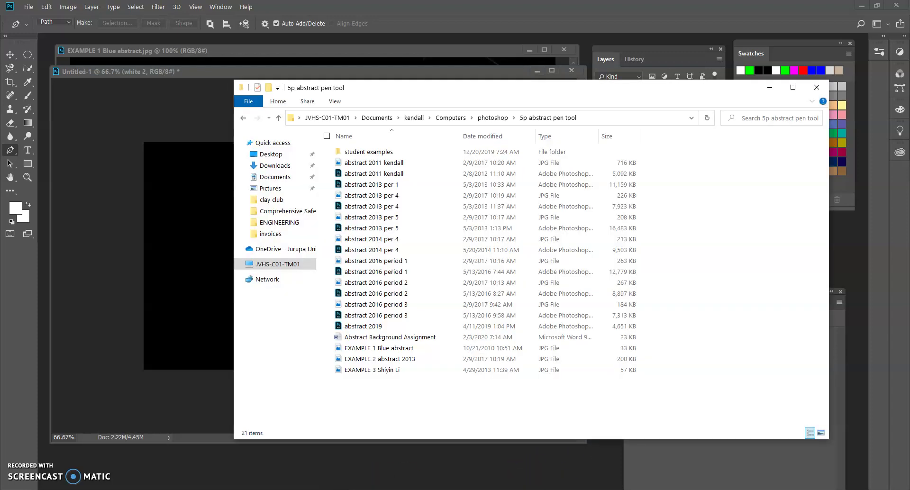
{"action": "double_click", "coordinate": [375, 163]}
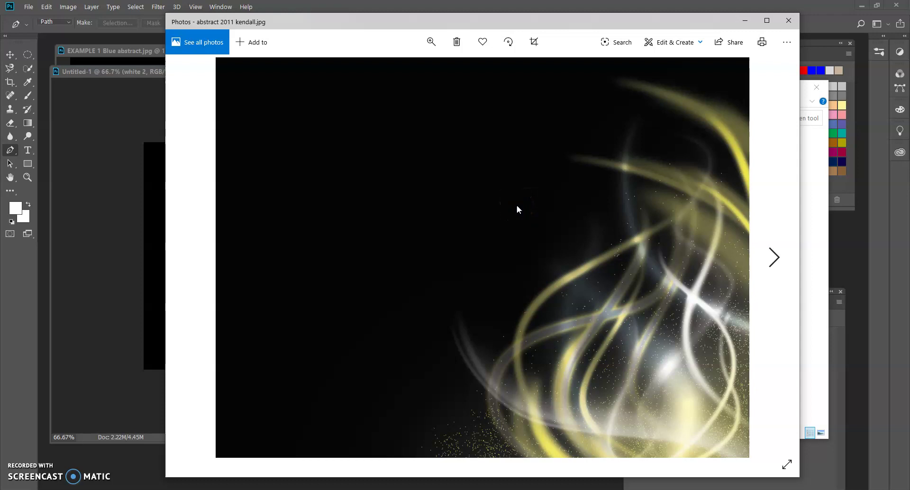
Step: Examine the following abstract examples in Photos through EXAMPLE 1 Blue abstract.jpg, and switch back to the Untitled-1 document in Photoshop
{"action": "key", "text": "Right"}
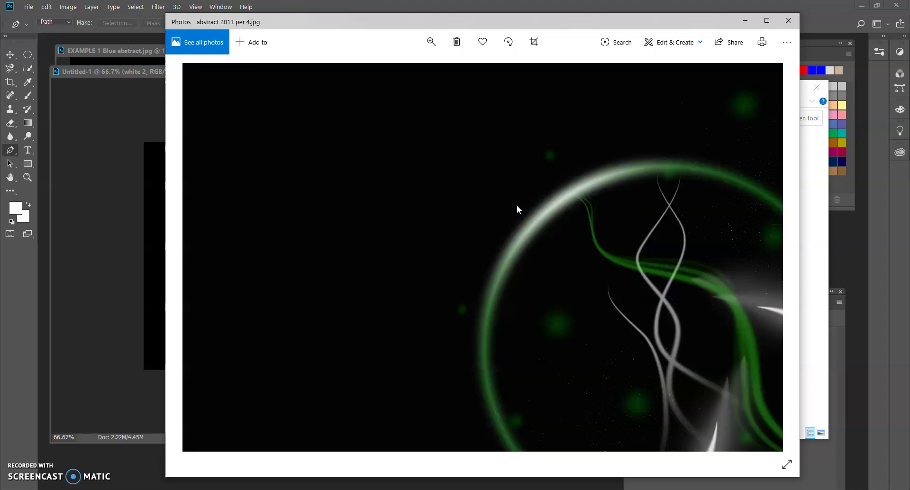
{"action": "key", "text": "Right"}
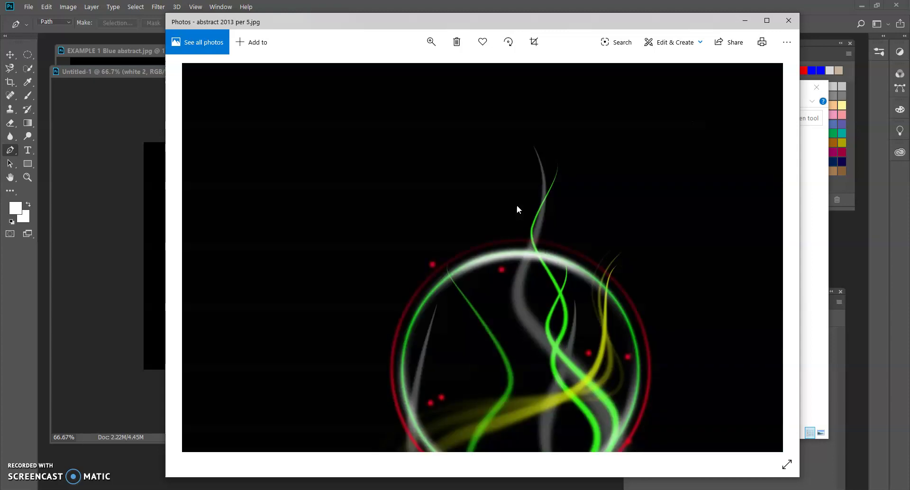
{"action": "key", "text": "Right"}
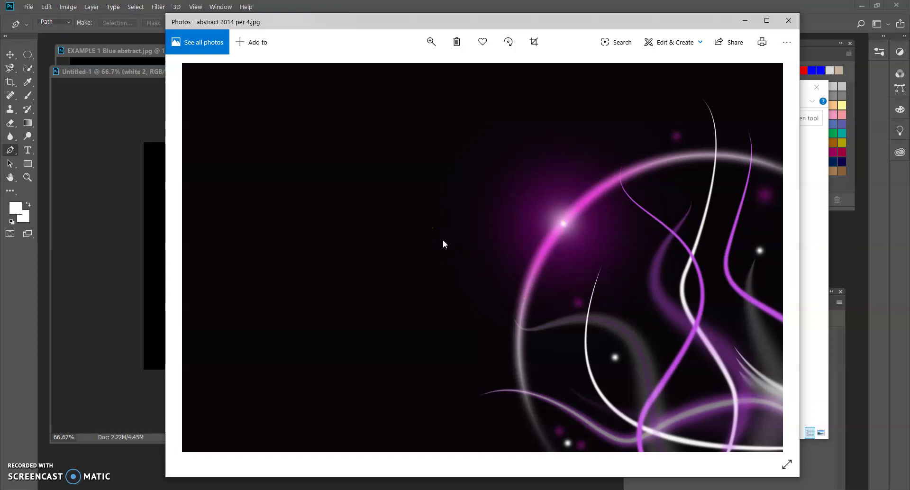
{"action": "key", "text": "Right"}
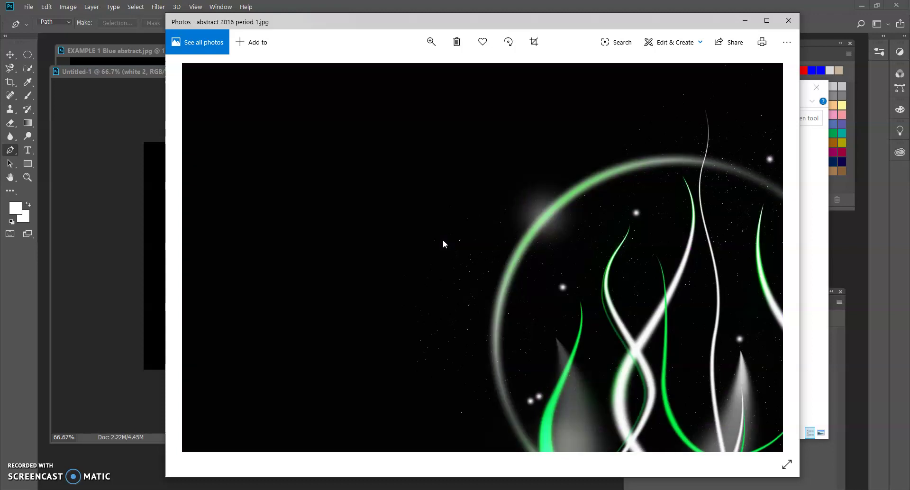
{"action": "key", "text": "Right"}
{"action": "key", "text": "Right"}
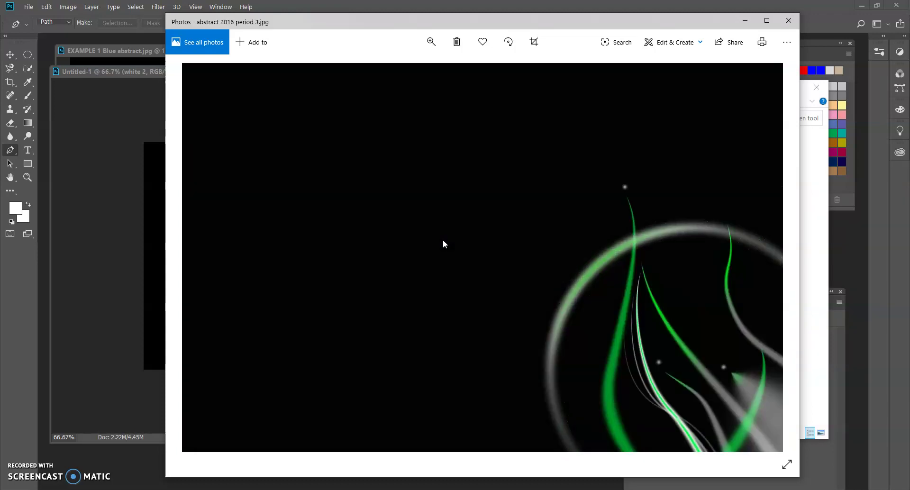
{"action": "key", "text": "Right"}
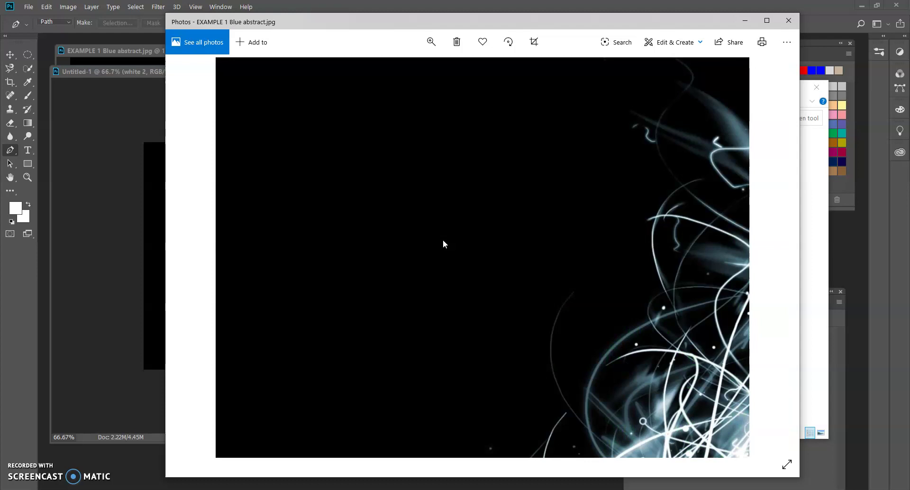
{"action": "left_click", "coordinate": [138, 70]}
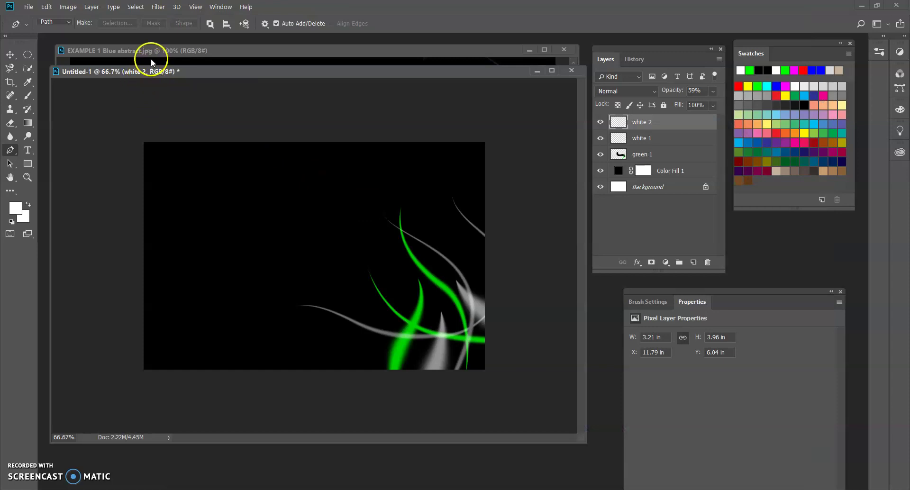